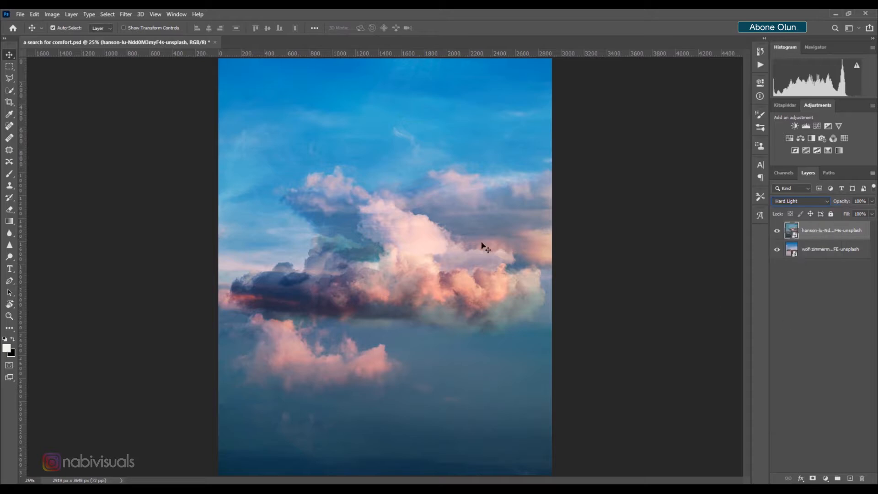
# Enlarge the upper cloud layer to about 107% with Free Transform and shift it down over the lower clouds
pyautogui.keyDown('alt'); pyautogui.scroll(-3, 476, 249); pyautogui.keyUp('alt')
pyautogui.hotkey('ctrl', 't')
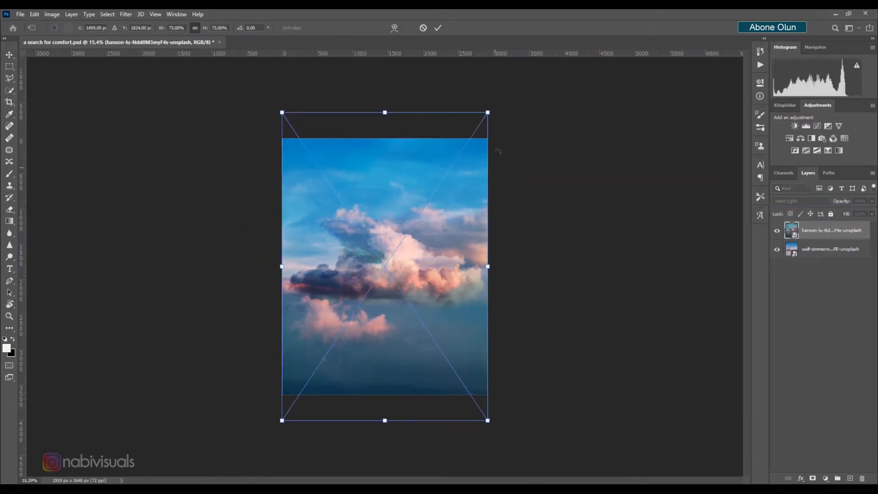
pyautogui.moveTo(488, 113); pyautogui.dragTo(529, 49)
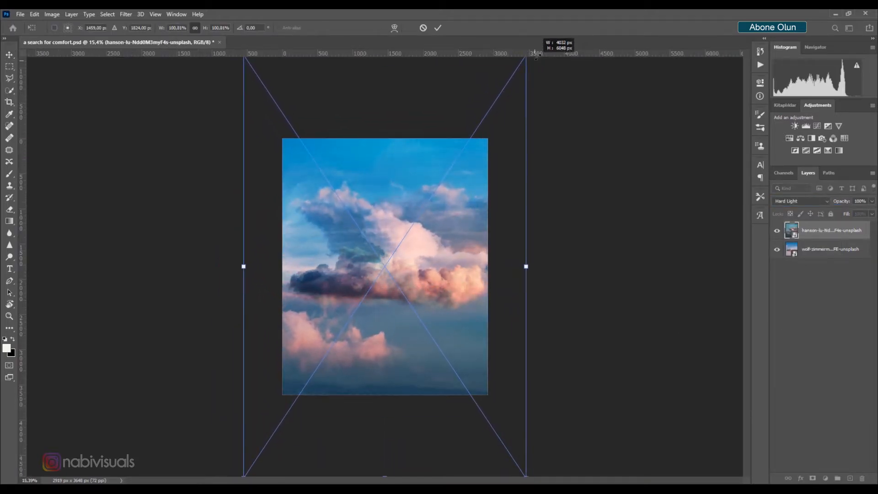
pyautogui.moveTo(473, 178); pyautogui.dragTo(435, 183)
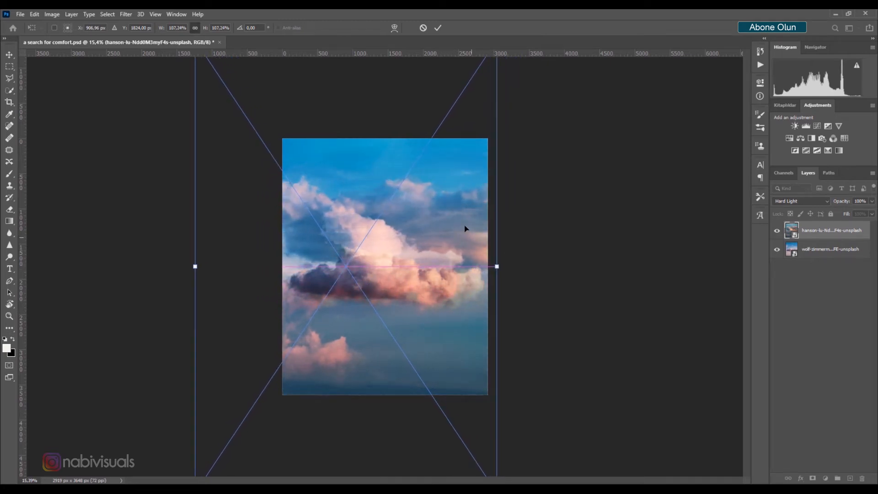
pyautogui.moveTo(465, 228); pyautogui.dragTo(475, 268)
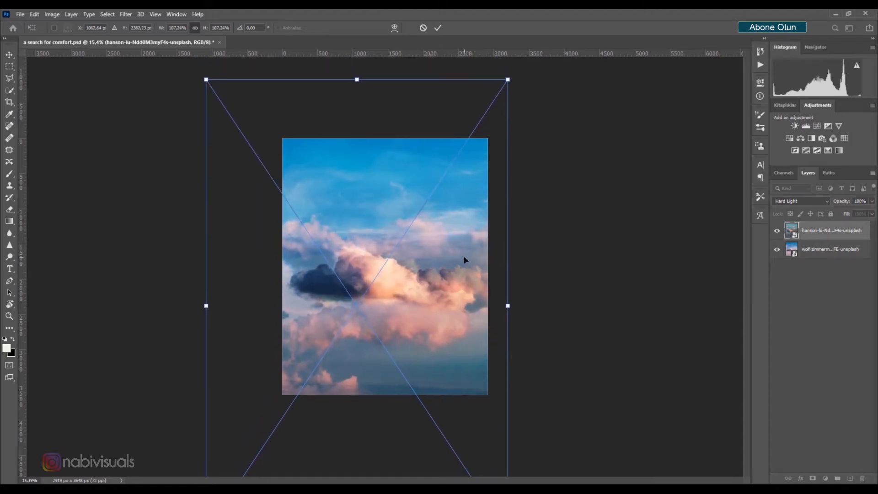
pyautogui.press('Return')
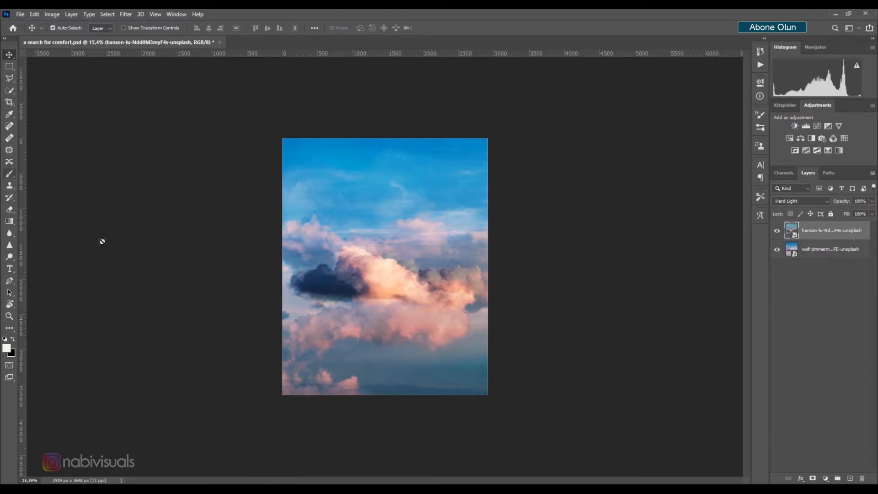
# Add a layer mask to the upper cloud layer and brush black over its top to blend away its sky
pyautogui.press('b')
pyautogui.scroll(3, 415, 272)
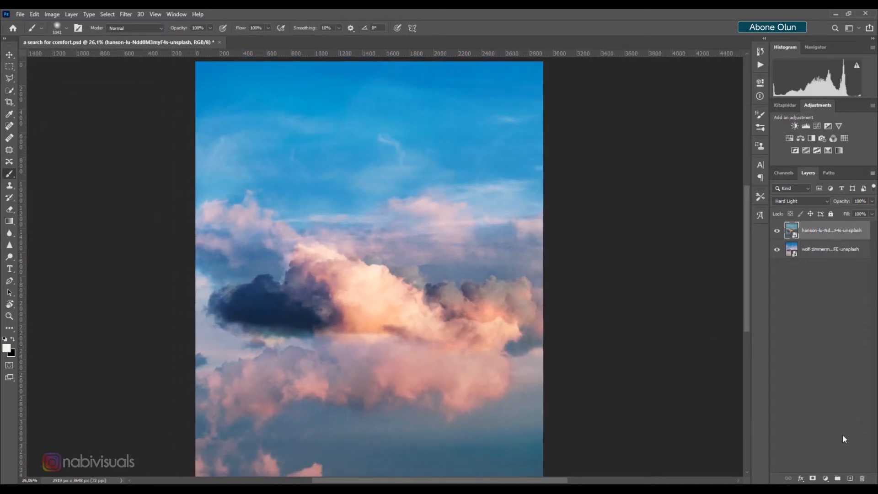
pyautogui.click(814, 477)
pyautogui.press('x')
pyautogui.moveTo(490, 206)
pyautogui.mouseDown()
pyautogui.moveTo(398, 177)
pyautogui.moveTo(504, 202)
pyautogui.moveTo(484, 208)
pyautogui.moveTo(366, 190)
pyautogui.moveTo(218, 224)
pyautogui.moveTo(174, 181)
pyautogui.moveTo(157, 101)
pyautogui.moveTo(449, 195)
pyautogui.moveTo(234, 180)
pyautogui.moveTo(199, 258)
pyautogui.moveTo(322, 201)
pyautogui.moveTo(405, 231)
pyautogui.moveTo(532, 241)
pyautogui.moveTo(516, 91)
pyautogui.mouseUp()
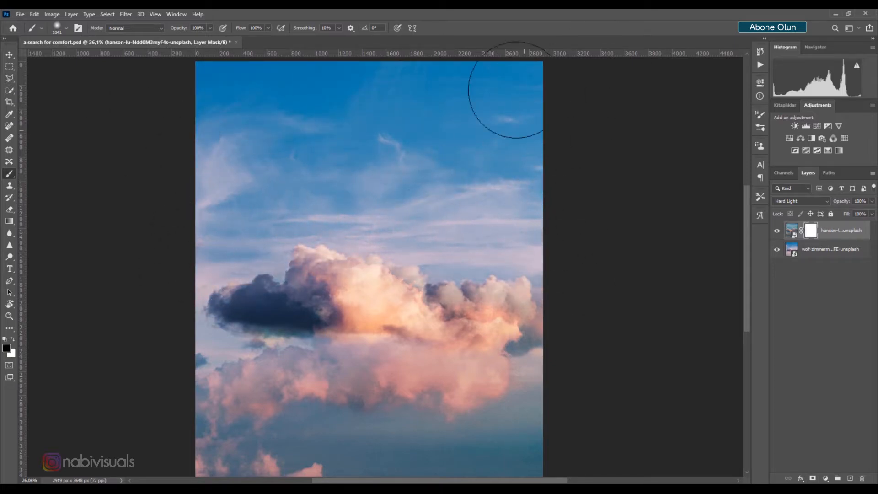
# Nudge the placed van photo IMG_9879 slightly upward and commit its placement
pyautogui.click(8, 56)
pyautogui.moveTo(378, 279); pyautogui.dragTo(392, 251)
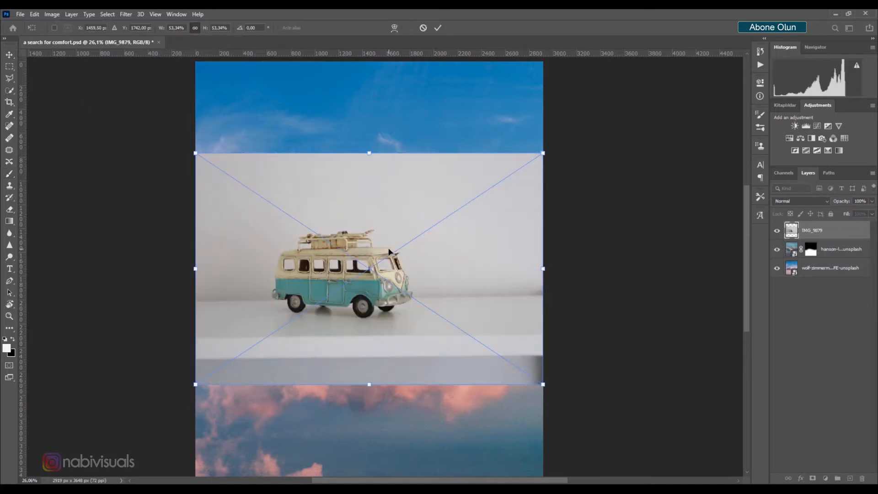
pyautogui.press('Return')
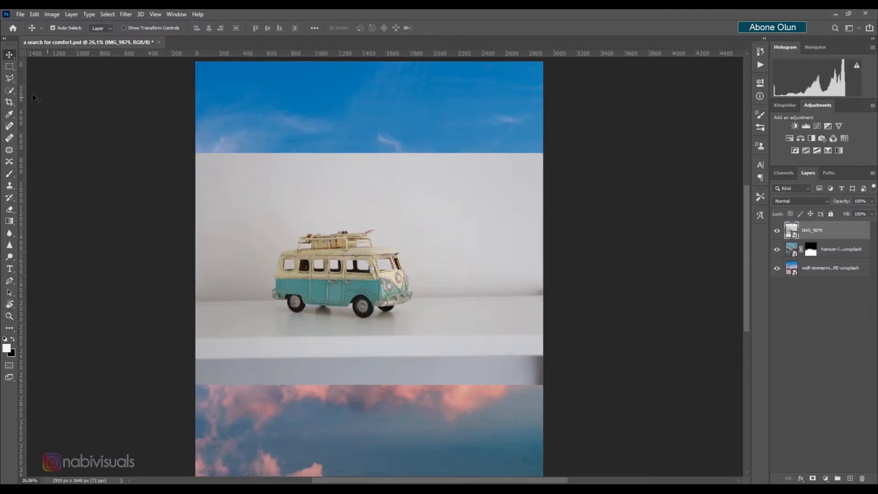
# Select the toy van, then add its rear bumper to the selection with the Polygonal Lasso
pyautogui.click(10, 90)
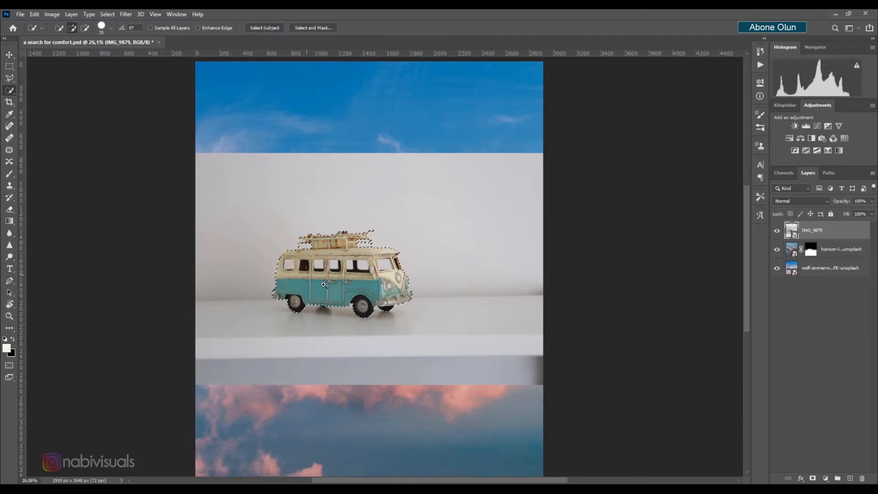
pyautogui.scroll(6, 324, 285)
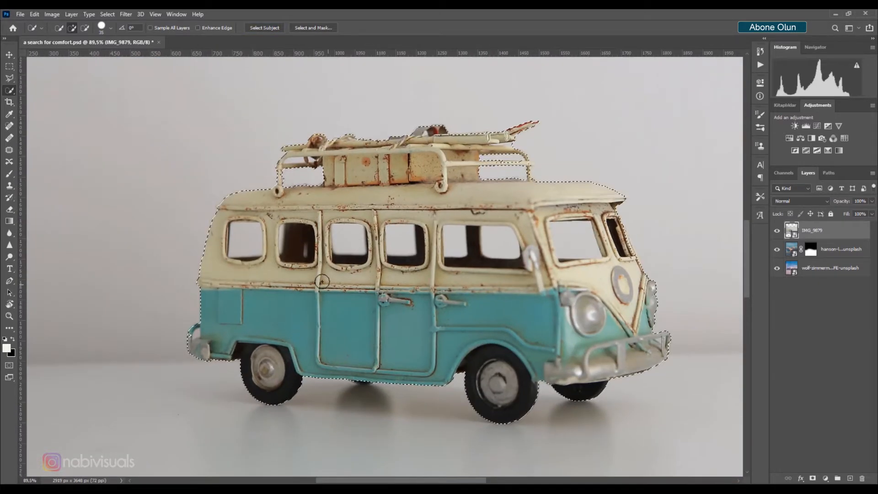
pyautogui.click(6, 77)
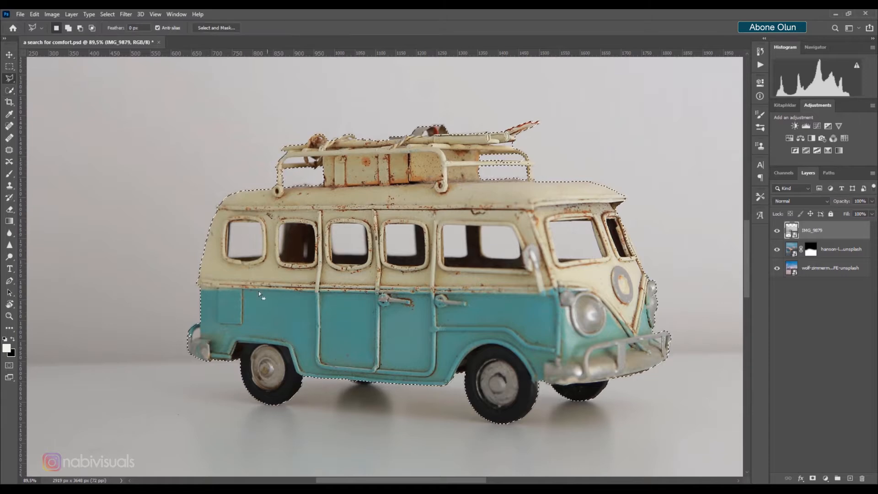
pyautogui.scroll(3, 205, 366)
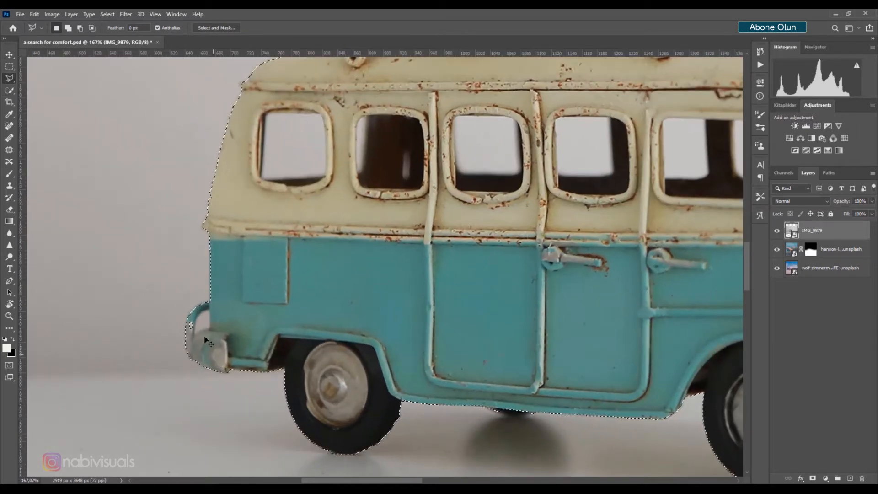
pyautogui.keyDown('alt'); pyautogui.click(195, 321); pyautogui.keyUp('alt')
pyautogui.click(202, 312)
pyautogui.click(210, 310)
pyautogui.click(211, 328)
pyautogui.click(194, 334)
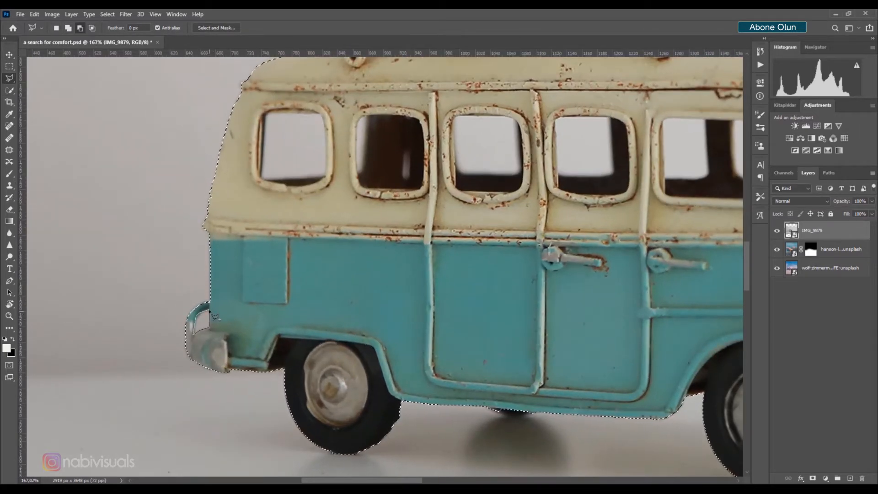
# Pan along the van to inspect the selection edges at the front bumper and roof rack
pyautogui.moveTo(485, 407); pyautogui.dragTo(413, 333)
pyautogui.keyDown('shift'); pyautogui.click(412, 333); pyautogui.keyUp('shift')
pyautogui.moveTo(562, 329); pyautogui.dragTo(114, 366)
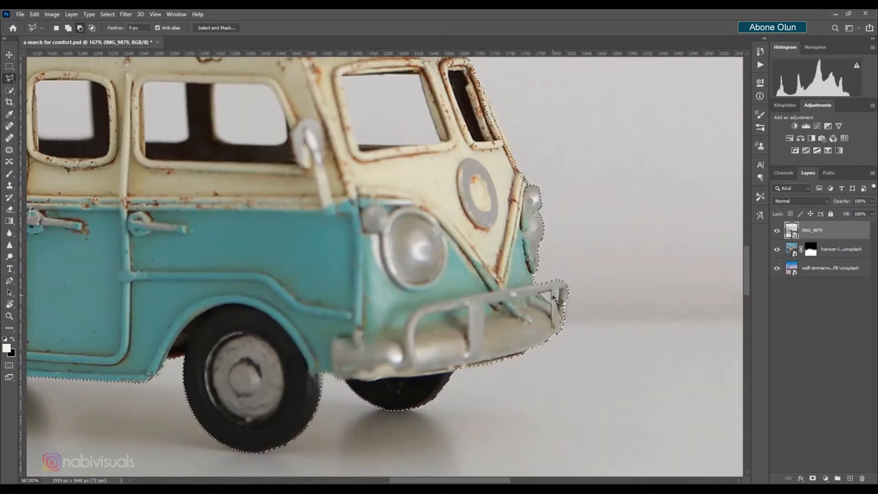
pyautogui.moveTo(565, 320); pyautogui.dragTo(449, 485)
pyautogui.moveTo(331, 329); pyautogui.dragTo(397, 395)
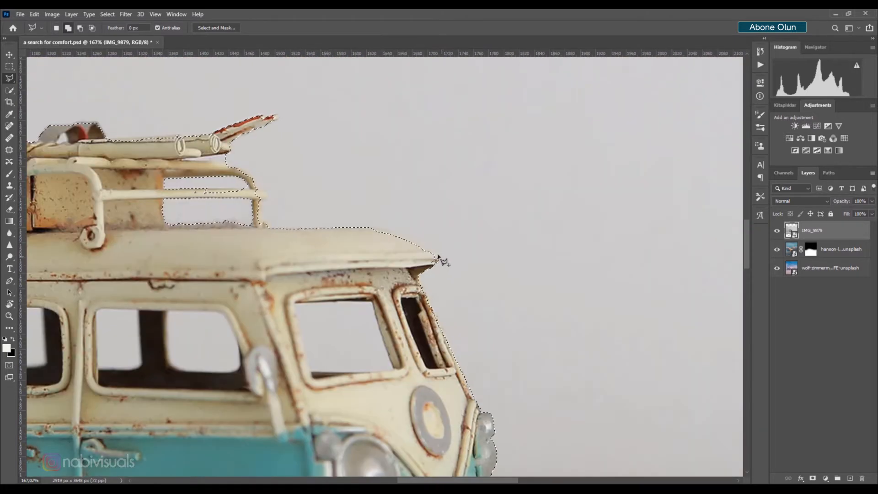
pyautogui.moveTo(406, 256); pyautogui.dragTo(543, 306)
pyautogui.moveTo(333, 252); pyautogui.dragTo(388, 286)
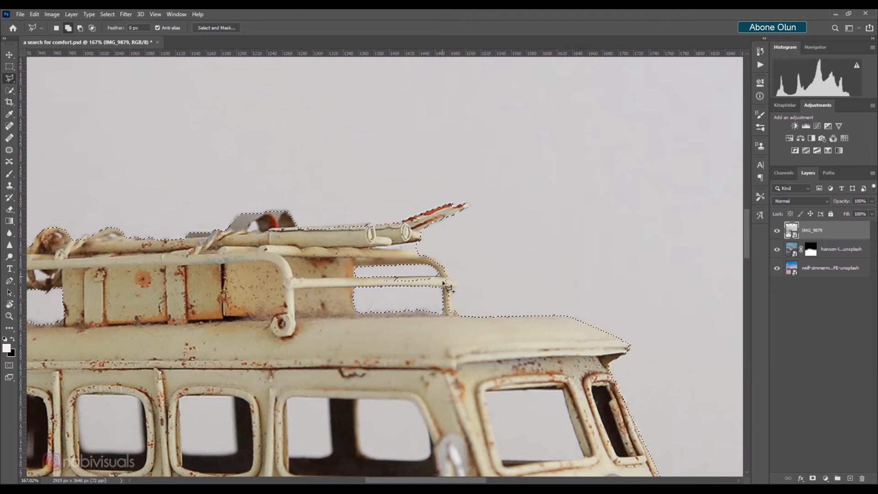
pyautogui.moveTo(451, 230); pyautogui.dragTo(479, 239)
pyautogui.keyDown('shift'); pyautogui.click(437, 226); pyautogui.keyUp('shift')
pyautogui.press('Escape')
pyautogui.keyDown('shift'); pyautogui.click(430, 232); pyautogui.keyUp('shift')
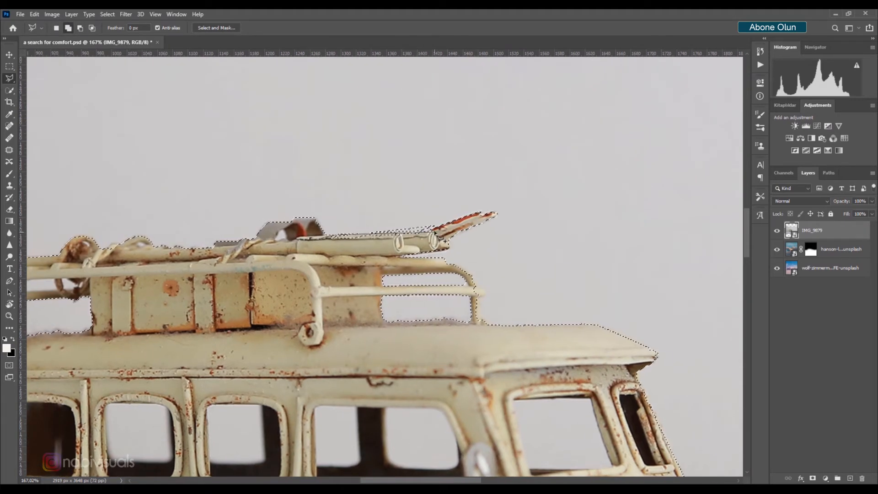
# Add the left end of the roof rack to the van selection with the Polygonal Lasso
pyautogui.doubleClick(323, 235)
pyautogui.moveTo(320, 242); pyautogui.dragTo(406, 261)
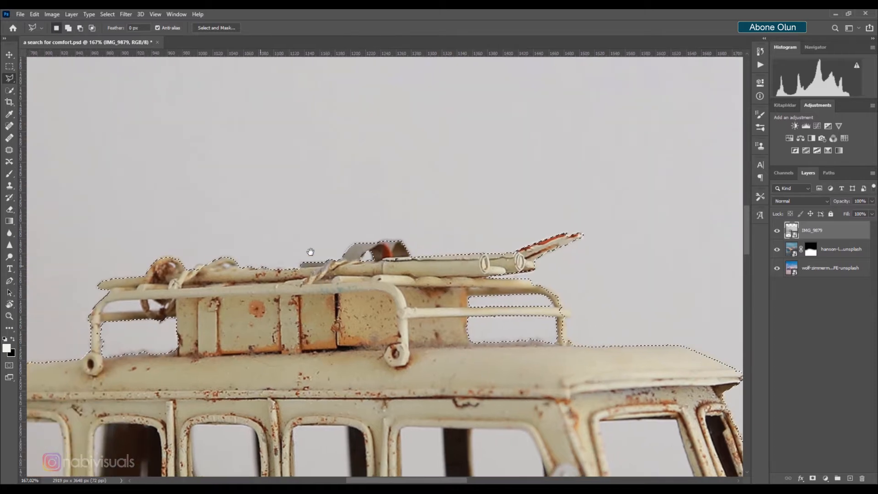
pyautogui.moveTo(308, 251); pyautogui.dragTo(461, 232)
pyautogui.keyDown('alt'); pyautogui.click(293, 279); pyautogui.keyUp('alt')
pyautogui.click(266, 282)
pyautogui.click(255, 291)
pyautogui.click(295, 291)
pyautogui.click(293, 280)
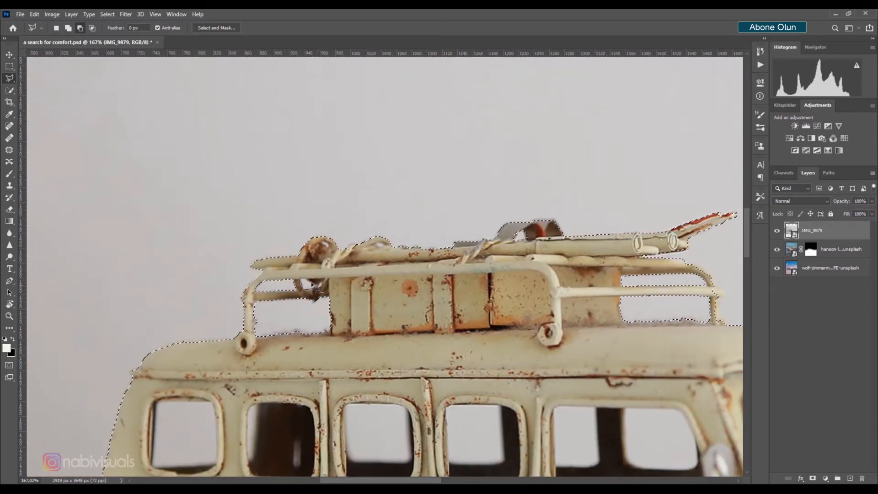
# Add a layer mask to the van layer from the selection
pyautogui.scroll(-5, 354, 238)
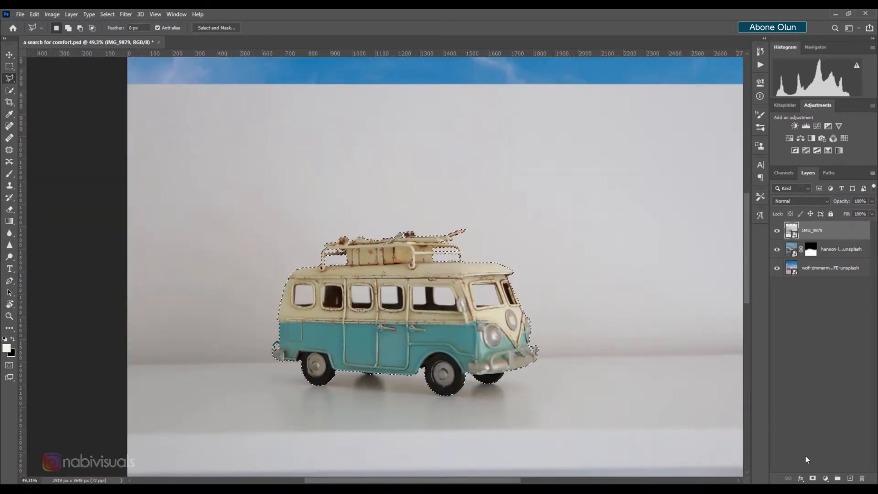
pyautogui.click(813, 478)
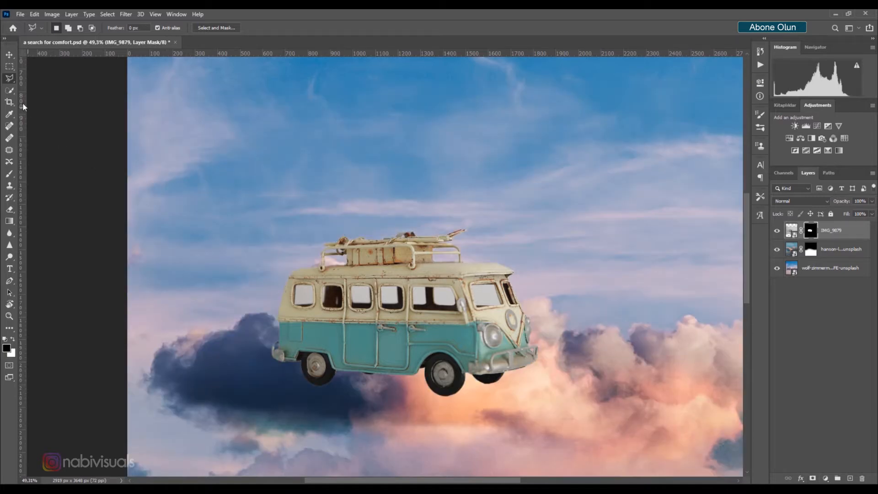
# Select the van's side window openings with the Magic Wand
pyautogui.click(10, 89)
pyautogui.click(44, 108)
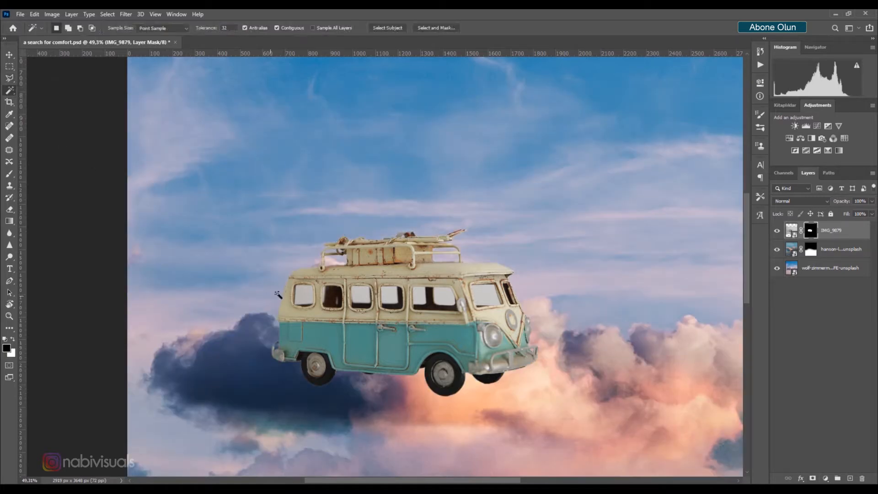
pyautogui.click(303, 292)
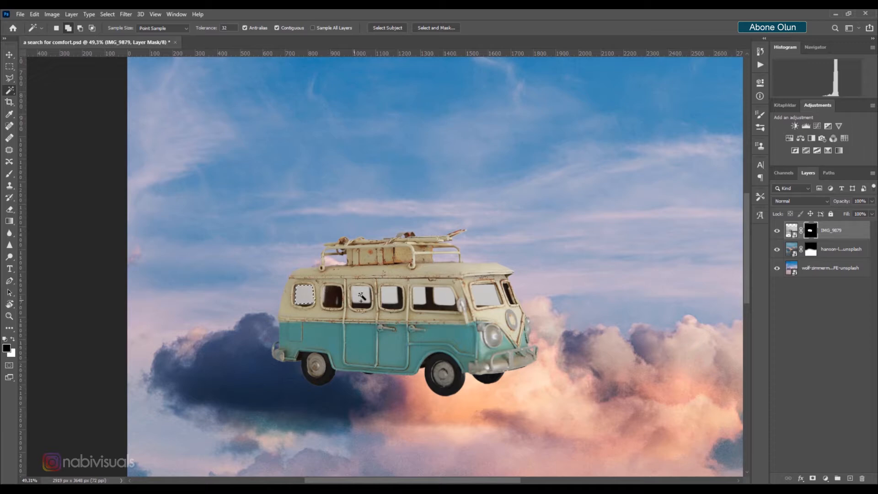
pyautogui.hotkey('ctrl', 'z')
pyautogui.scroll(5, 490, 296)
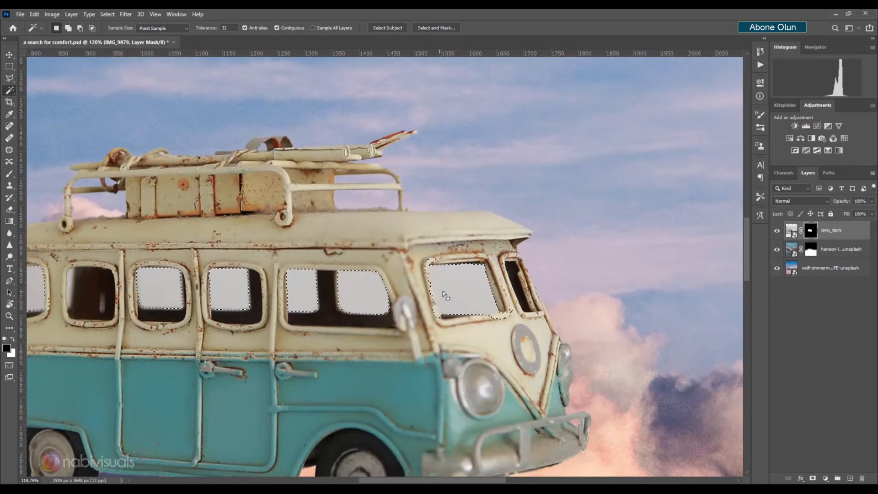
# Add the front windshield to the window selection with the Polygonal Lasso
pyautogui.click(9, 79)
pyautogui.scroll(2, 442, 302)
pyautogui.click(498, 257)
pyautogui.click(426, 259)
pyautogui.click(442, 326)
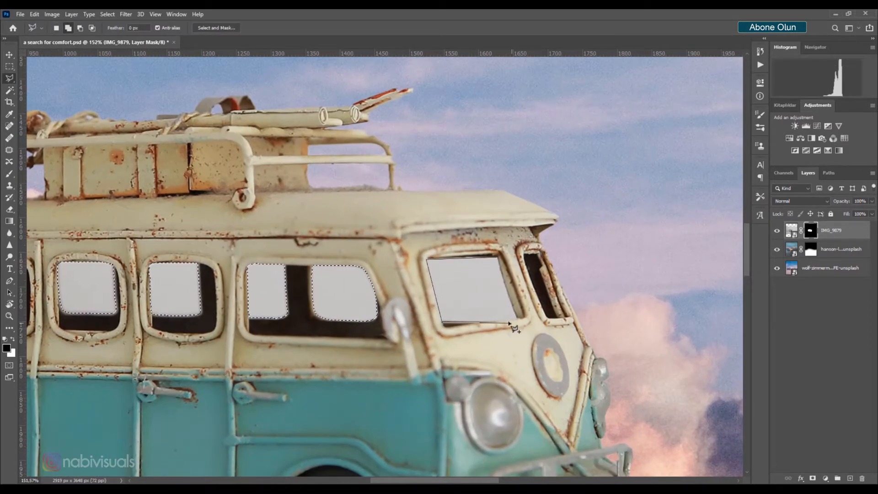
pyautogui.click(516, 319)
pyautogui.click(497, 258)
# Delete the selected windows from the van's mask so the sky shows through, then deselect
pyautogui.scroll(-4, 473, 268)
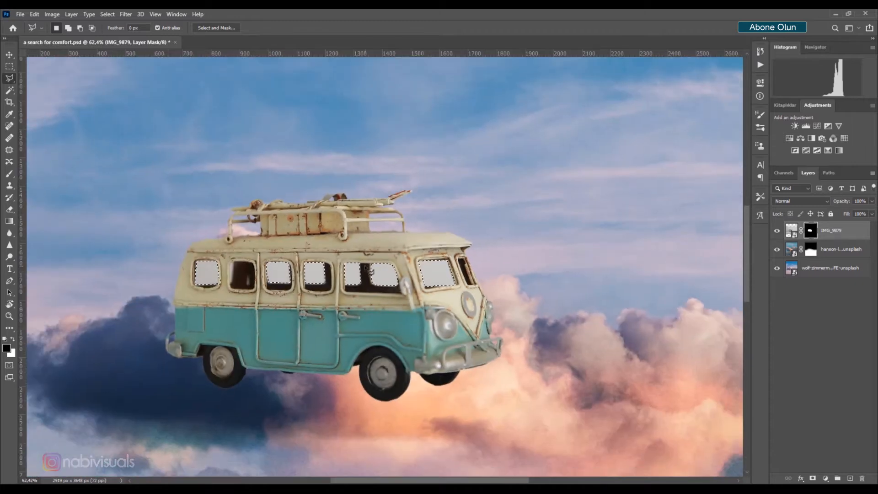
pyautogui.press('Delete')
pyautogui.hotkey('ctrl', 'd')
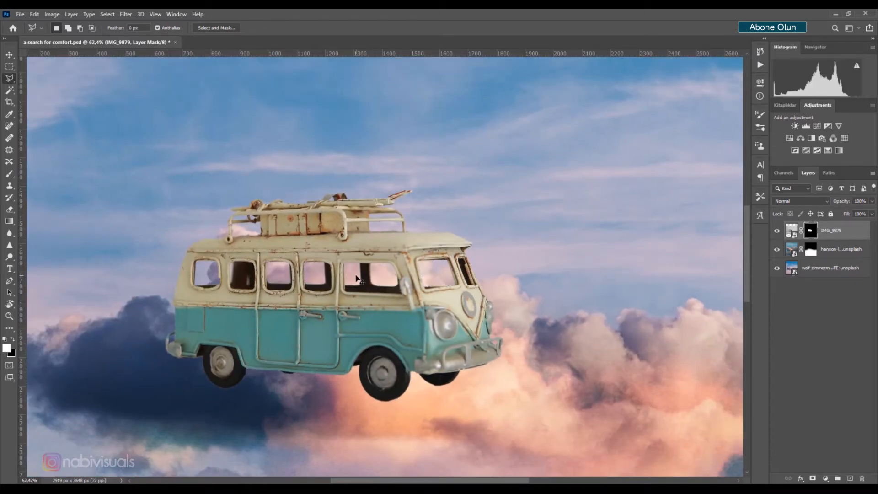
# Scale the van down to about 37% and place it on top of the central cloud
pyautogui.scroll(-3, 366, 275)
pyautogui.click(8, 55)
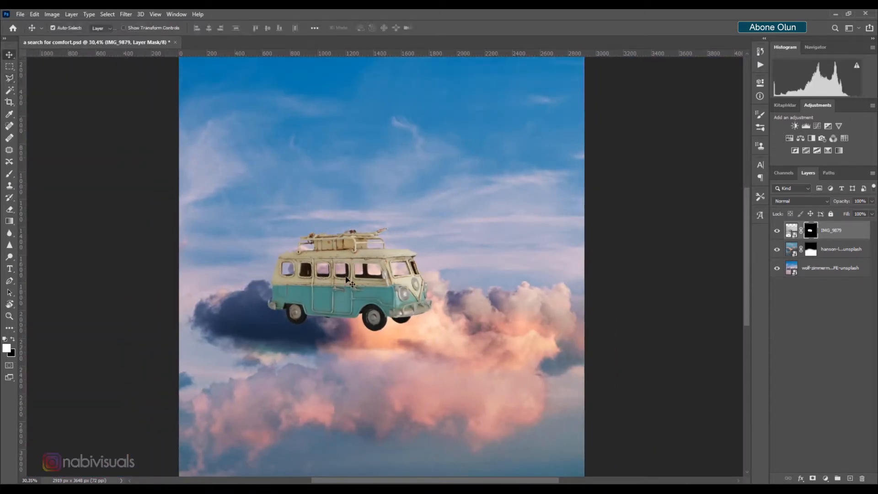
pyautogui.moveTo(389, 285); pyautogui.dragTo(405, 276)
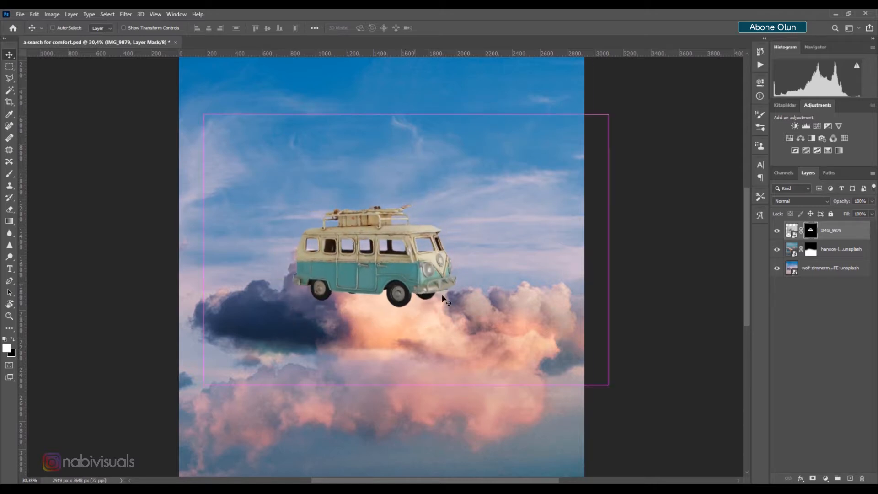
pyautogui.hotkey('ctrl', 't')
pyautogui.moveTo(598, 132); pyautogui.dragTo(488, 211)
pyautogui.moveTo(430, 254); pyautogui.dragTo(394, 264)
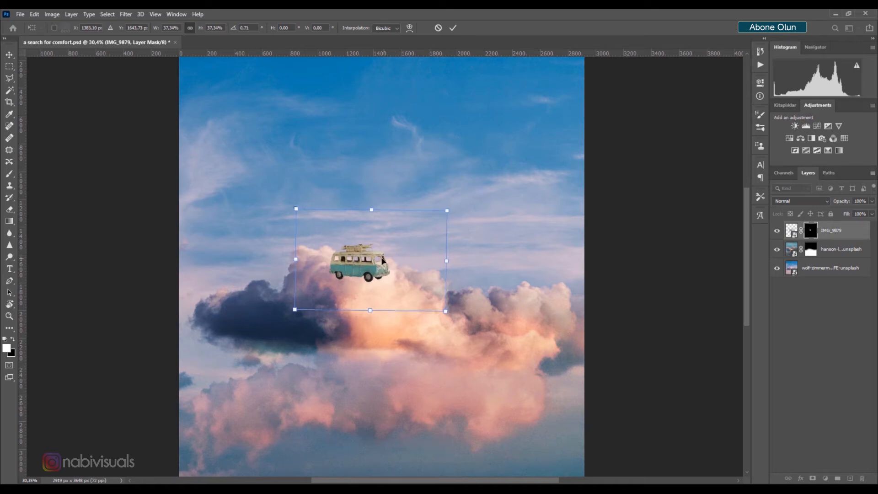
pyautogui.moveTo(370, 260); pyautogui.dragTo(370, 257)
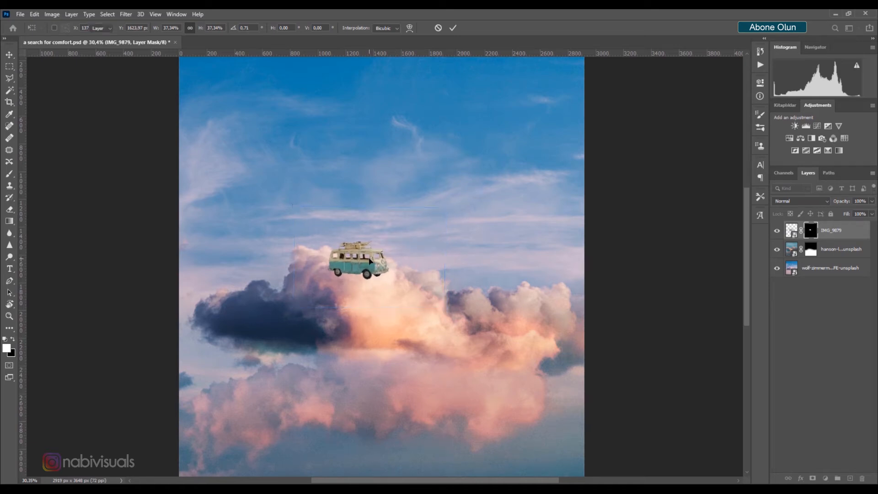
pyautogui.press('Return')
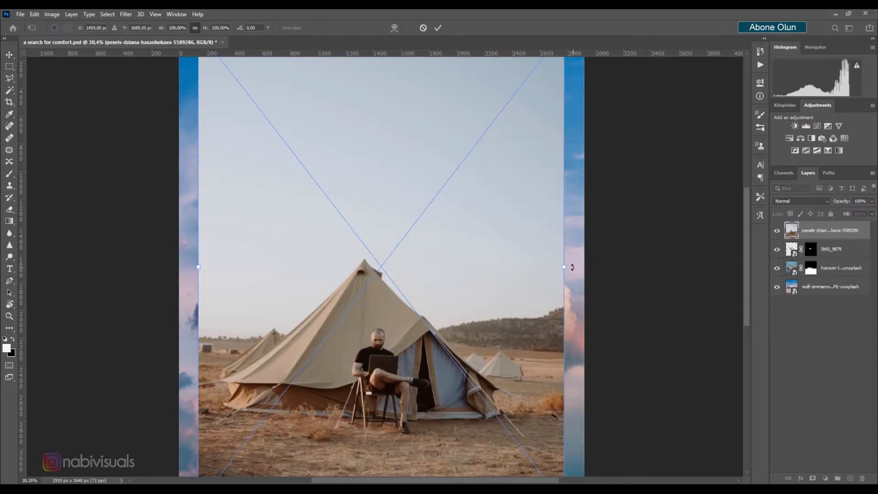
# Nudge the van slightly left on the cloud and commit the transform
pyautogui.moveTo(565, 268); pyautogui.dragTo(506, 273)
pyautogui.press('Return')
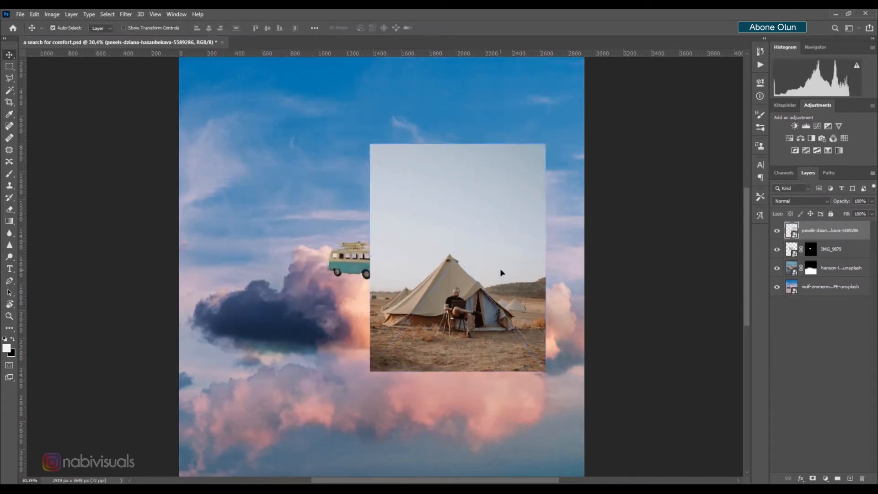
# Select the tent, seated man and foreground ground with the Quick Selection tool
pyautogui.rightClick(10, 90)
pyautogui.click(46, 99)
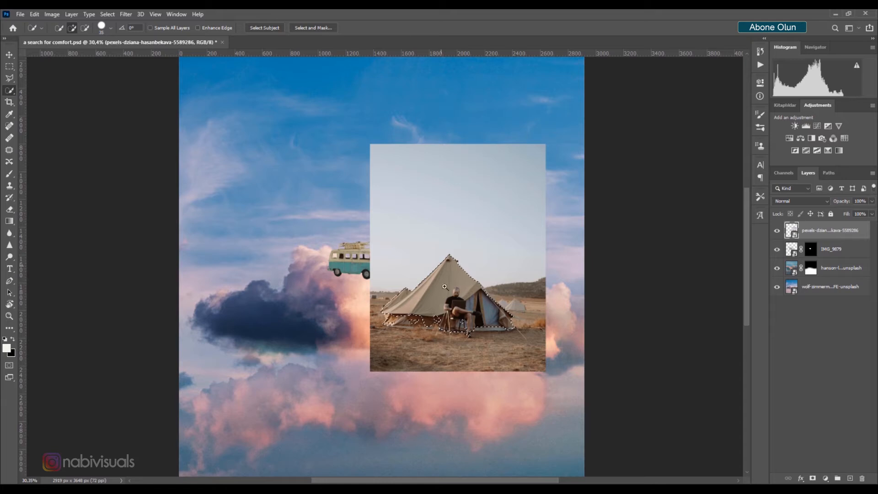
pyautogui.moveTo(455, 305); pyautogui.dragTo(510, 300)
pyautogui.moveTo(366, 335)
pyautogui.mouseDown()
pyautogui.moveTo(295, 337)
pyautogui.moveTo(354, 358)
pyautogui.moveTo(579, 368)
pyautogui.mouseUp()
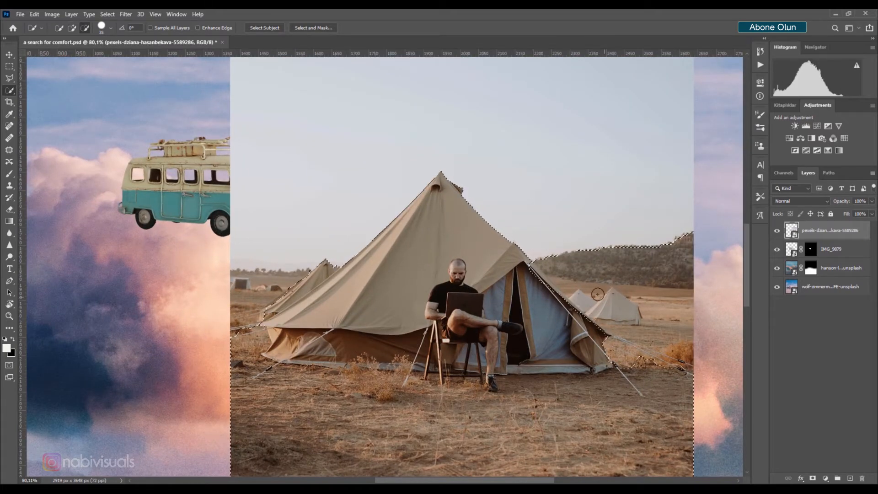
# Subtract the distant hillside beside the tent from the selection with the Polygonal Lasso
pyautogui.scroll(5, 554, 276)
pyautogui.press('l')
pyautogui.click(506, 204)
pyautogui.click(502, 228)
pyautogui.click(529, 252)
pyautogui.click(585, 246)
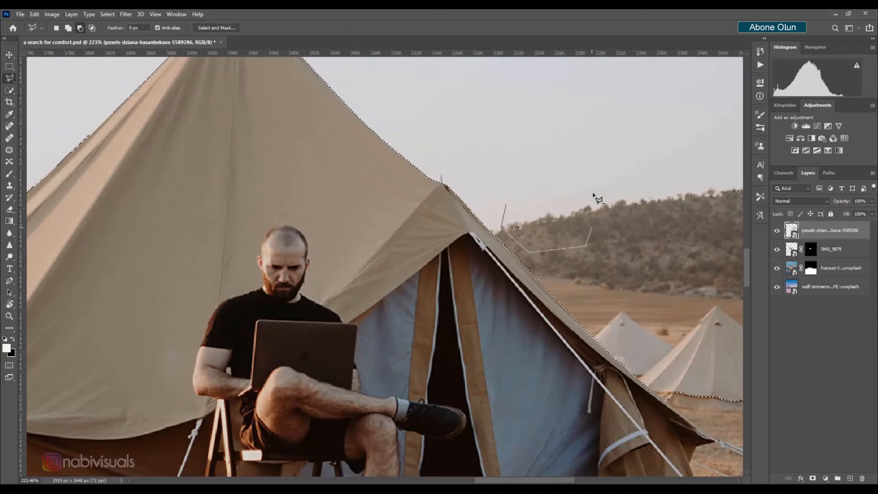
pyautogui.doubleClick(593, 195)
pyautogui.moveTo(593, 195); pyautogui.dragTo(373, 114)
# Trim the selection along the left tent's edge with the Polygonal Lasso and mask the tent layer with it
pyautogui.scroll(-4, 498, 273)
pyautogui.scroll(4, 283, 228)
pyautogui.click(425, 197)
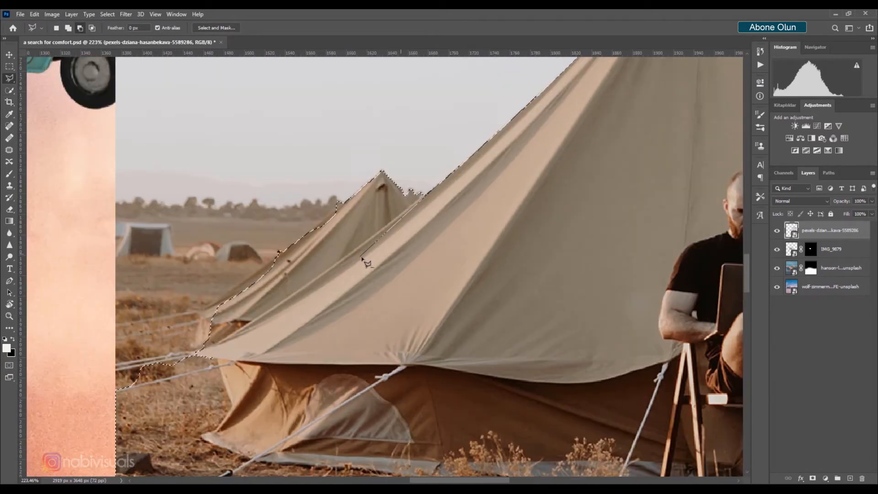
pyautogui.click(361, 257)
pyautogui.click(197, 353)
pyautogui.doubleClick(333, 108)
pyautogui.keyDown('shift'); pyautogui.click(197, 353); pyautogui.keyUp('shift')
pyautogui.click(115, 364)
pyautogui.click(73, 414)
pyautogui.doubleClick(116, 426)
pyautogui.scroll(-5, 362, 270)
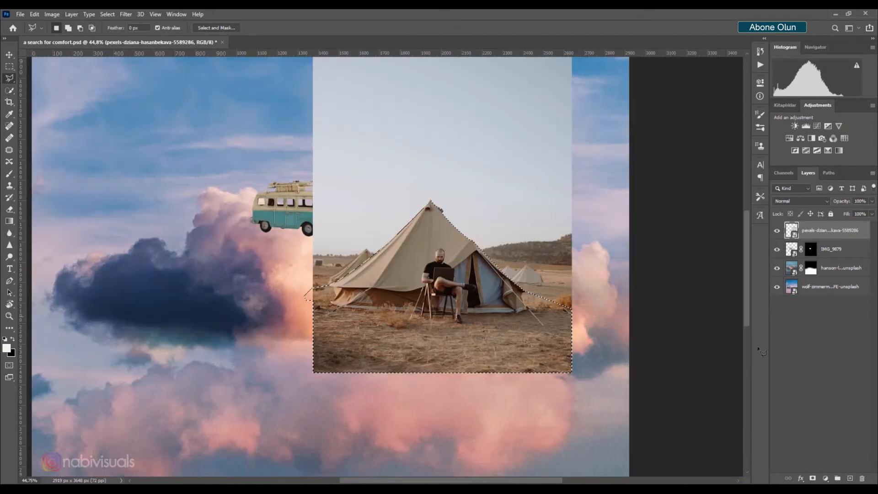
pyautogui.click(813, 478)
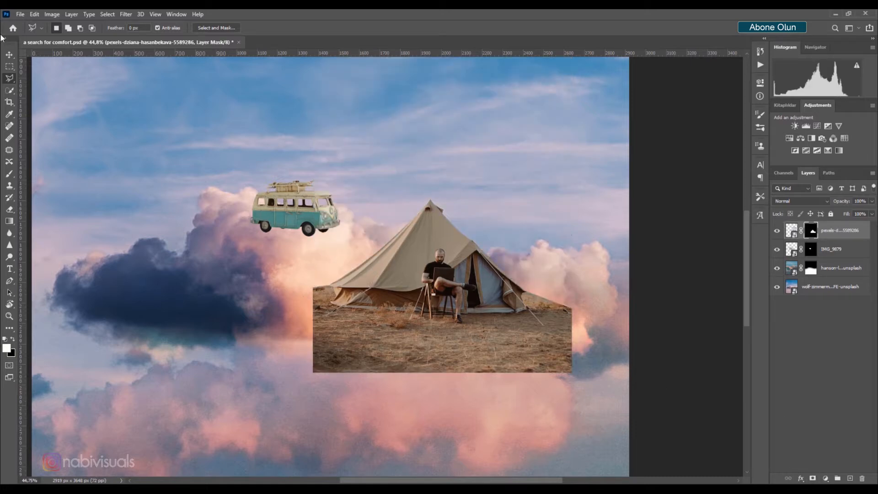
# Scale the tent image down to about 34% and place it on the right side of the central cloud
pyautogui.click(11, 55)
pyautogui.hotkey('ctrl', 't')
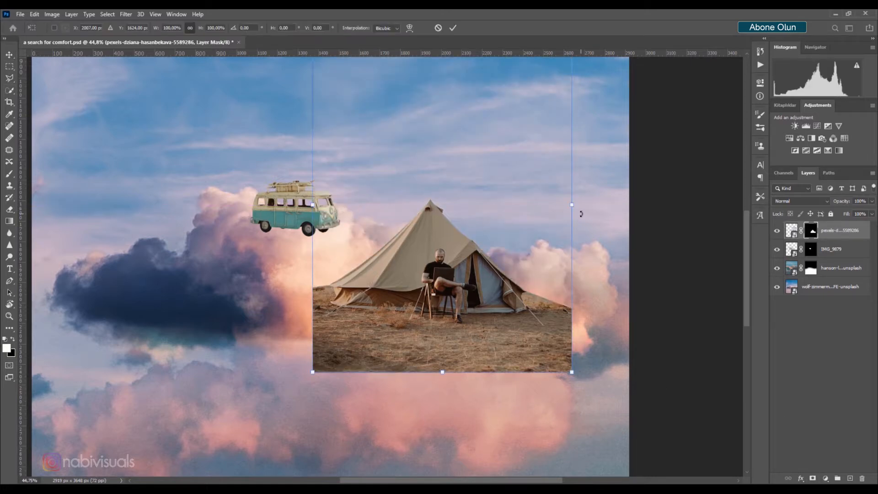
pyautogui.moveTo(561, 208); pyautogui.dragTo(472, 205)
pyautogui.moveTo(426, 229); pyautogui.dragTo(420, 265)
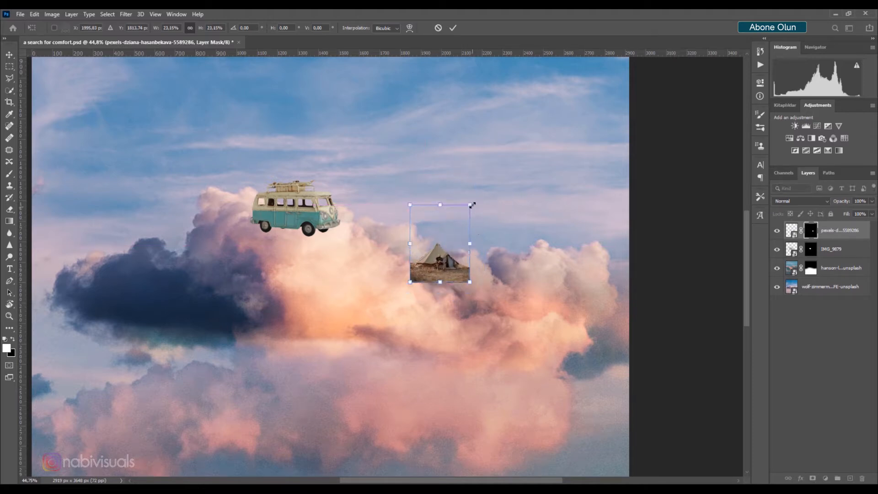
pyautogui.moveTo(472, 204); pyautogui.dragTo(484, 184)
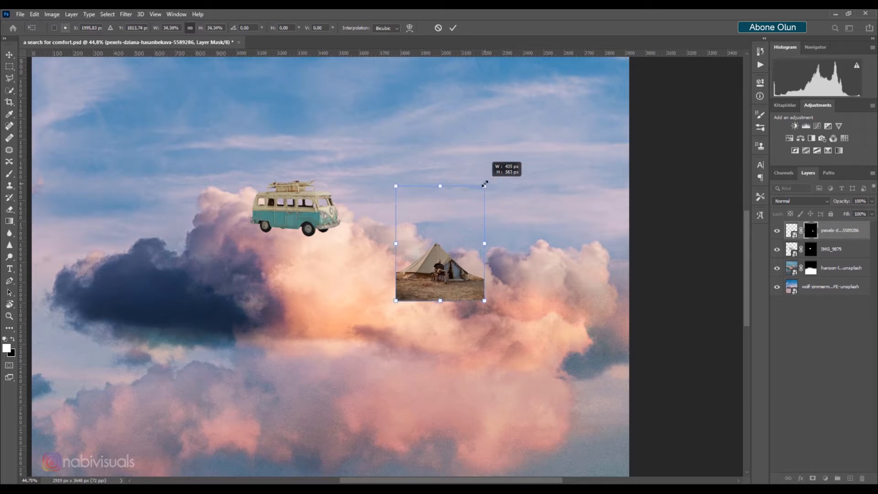
pyautogui.moveTo(463, 262); pyautogui.dragTo(442, 230)
pyautogui.press('Return')
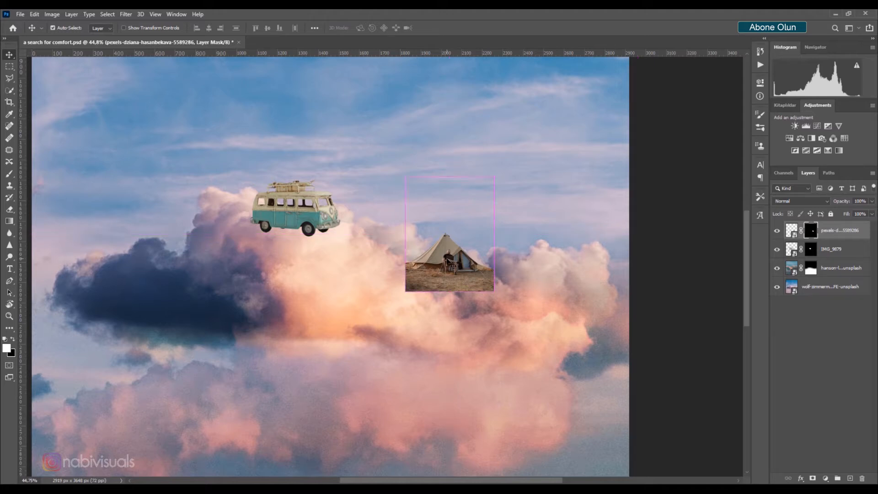
# Flip the tent image horizontally, tilt it slightly and reposition it on the cloud
pyautogui.hotkey('ctrl', 't')
pyautogui.rightClick(447, 260)
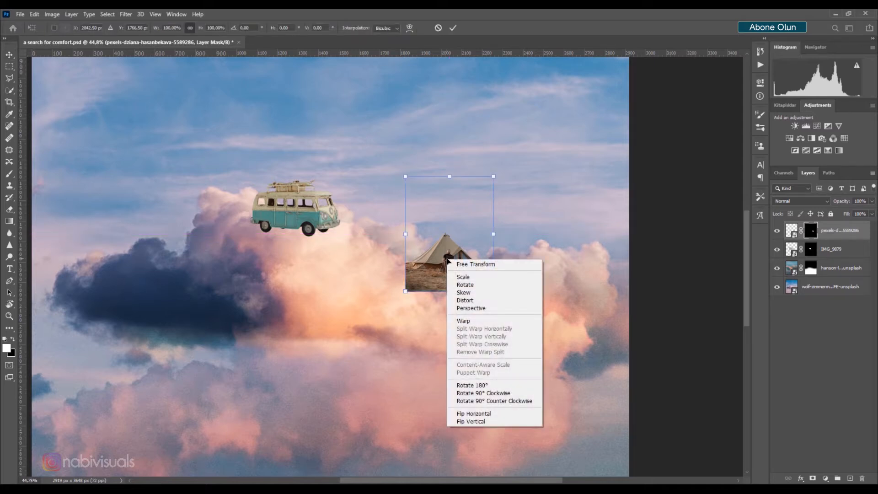
pyautogui.click(478, 414)
pyautogui.moveTo(499, 172); pyautogui.dragTo(521, 176)
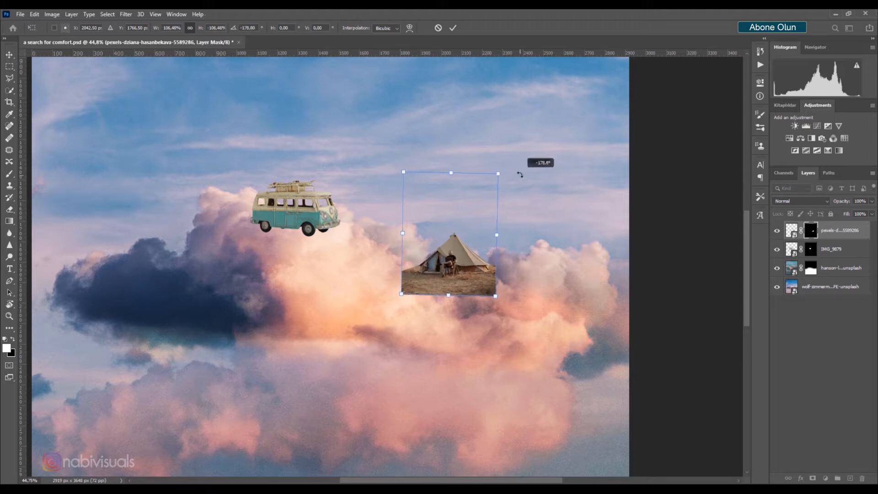
pyautogui.moveTo(469, 237); pyautogui.dragTo(441, 233)
pyautogui.press('Return')
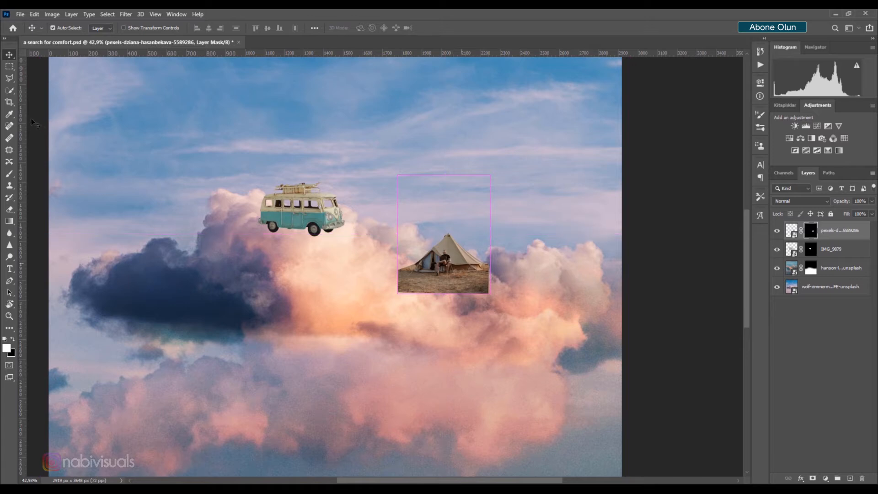
# Stamp a cloud-shaped brush in black on the tent's mask to hide its ground inside the clouds
pyautogui.click(8, 173)
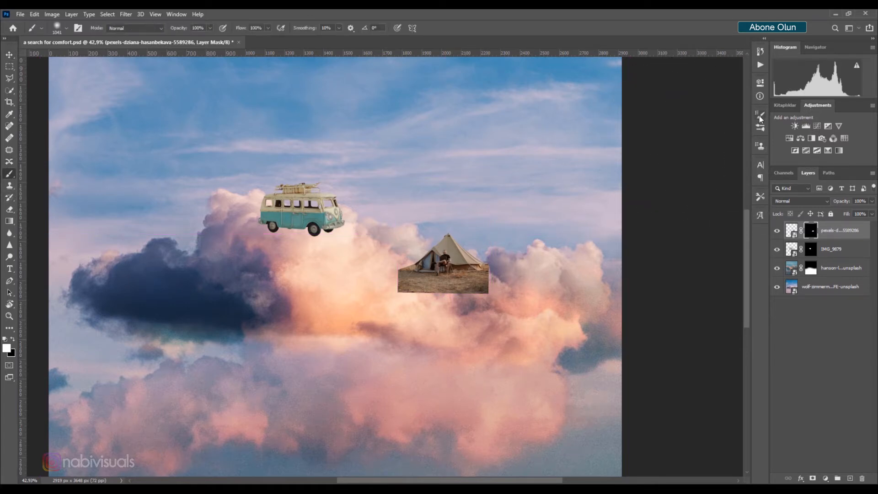
pyautogui.press('F5')
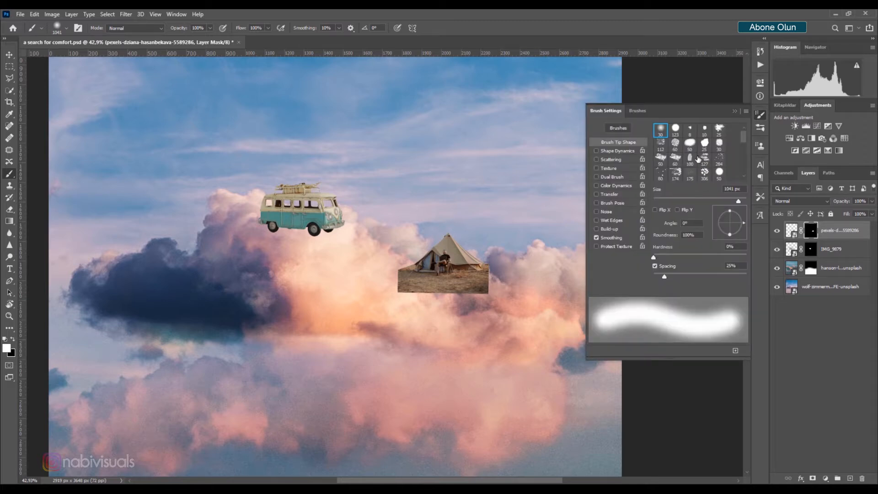
pyautogui.scroll(-3, 697, 158)
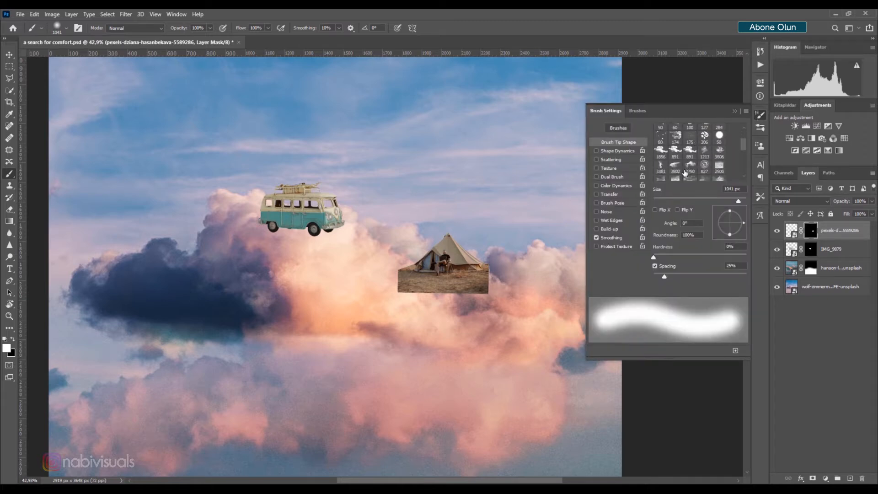
pyautogui.click(691, 166)
pyautogui.click(735, 114)
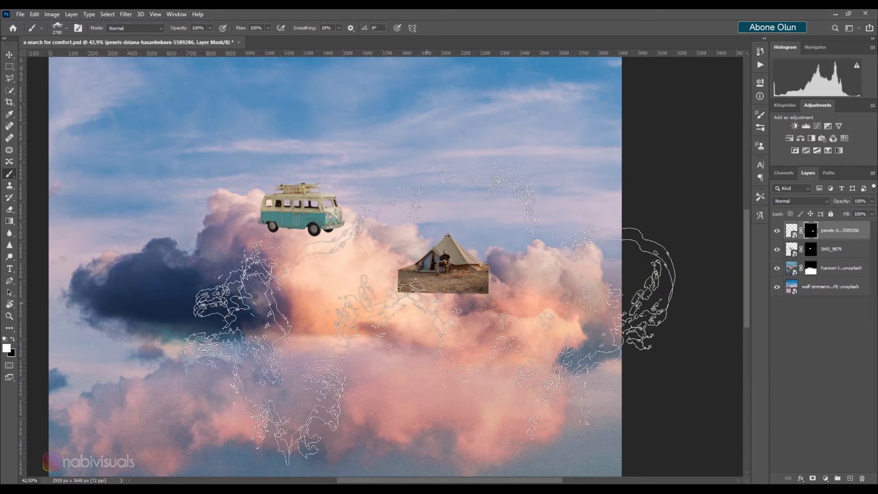
pyautogui.scroll(5, 402, 334)
pyautogui.moveTo(475, 268); pyautogui.dragTo(273, 325)
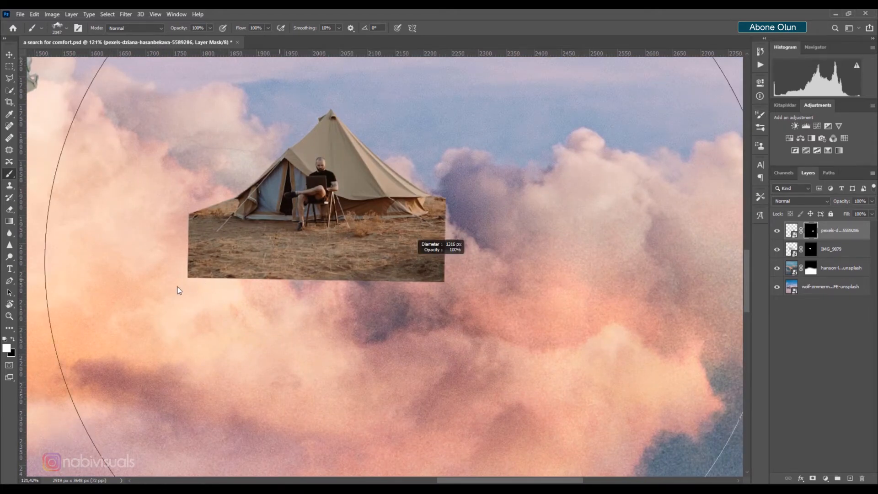
pyautogui.moveTo(178, 287); pyautogui.dragTo(1, 315)
pyautogui.moveTo(410, 248); pyautogui.dragTo(280, 281)
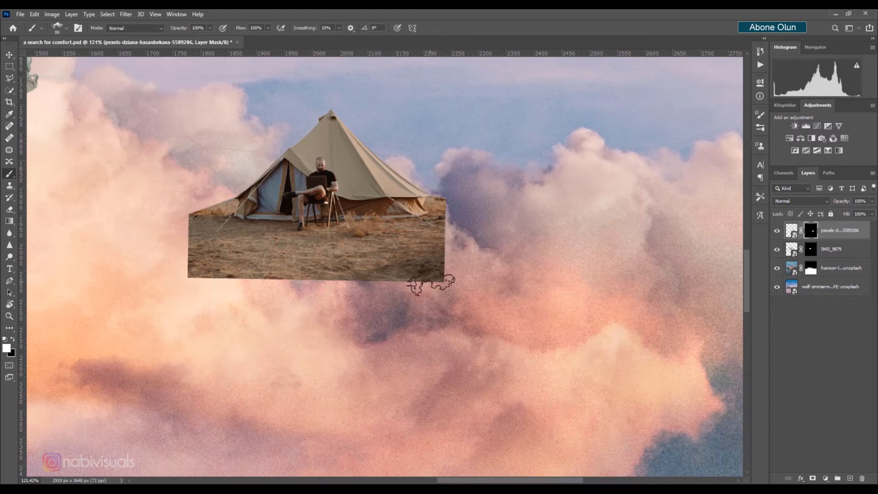
pyautogui.moveTo(446, 280); pyautogui.dragTo(497, 276)
pyautogui.press('x')
pyautogui.click(432, 281)
pyautogui.click(424, 266)
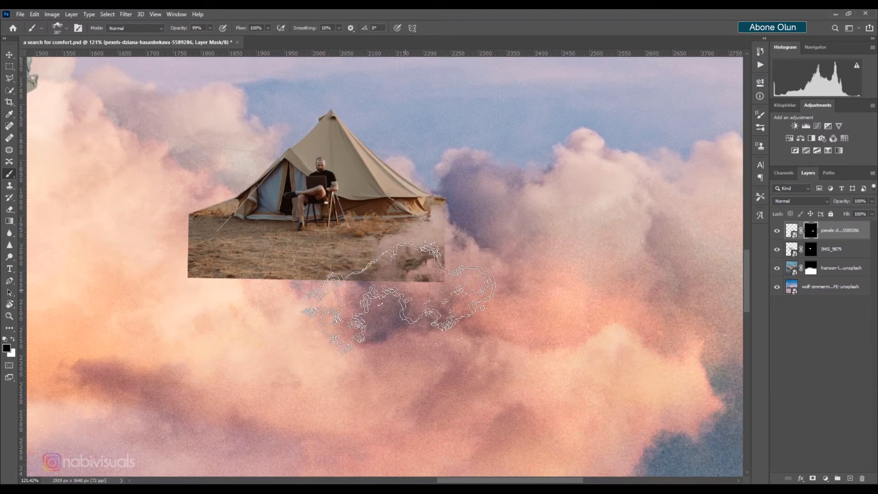
pyautogui.click(423, 292)
pyautogui.click(447, 260)
pyautogui.click(298, 283)
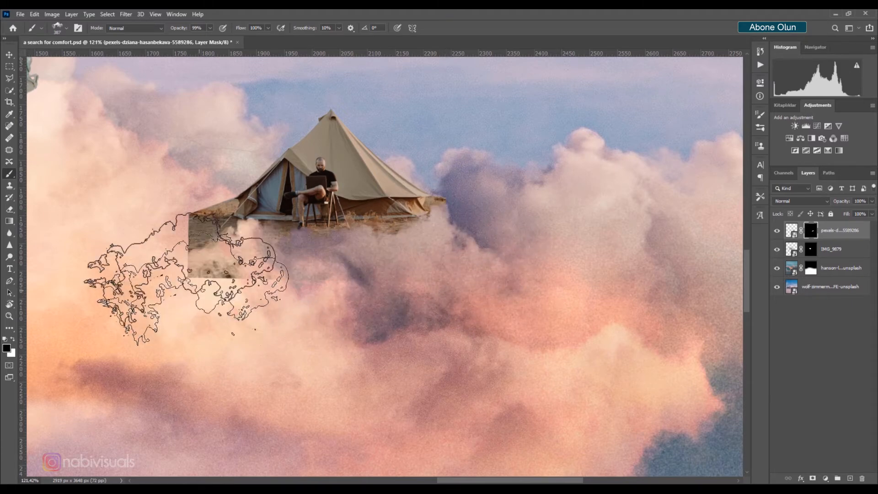
pyautogui.click(182, 268)
pyautogui.click(219, 281)
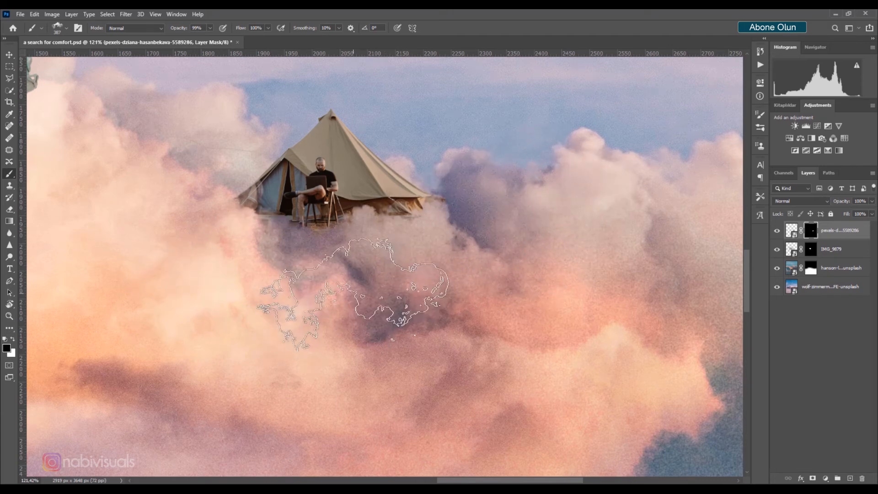
# Pick another cloud brush at about 267 px and stamp more clouds over the tent's base
pyautogui.click(760, 116)
pyautogui.click(689, 152)
pyautogui.click(736, 112)
pyautogui.moveTo(485, 238); pyautogui.dragTo(303, 263)
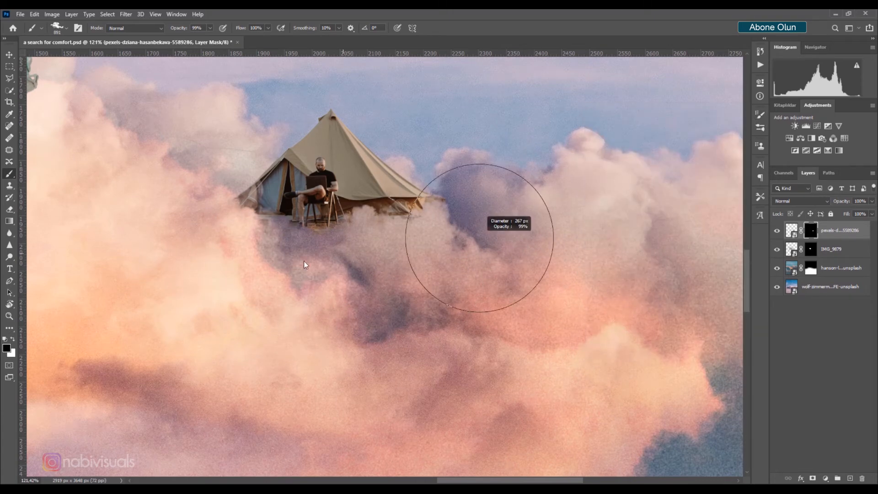
pyautogui.click(424, 226)
pyautogui.hotkey('ctrl', 'z')
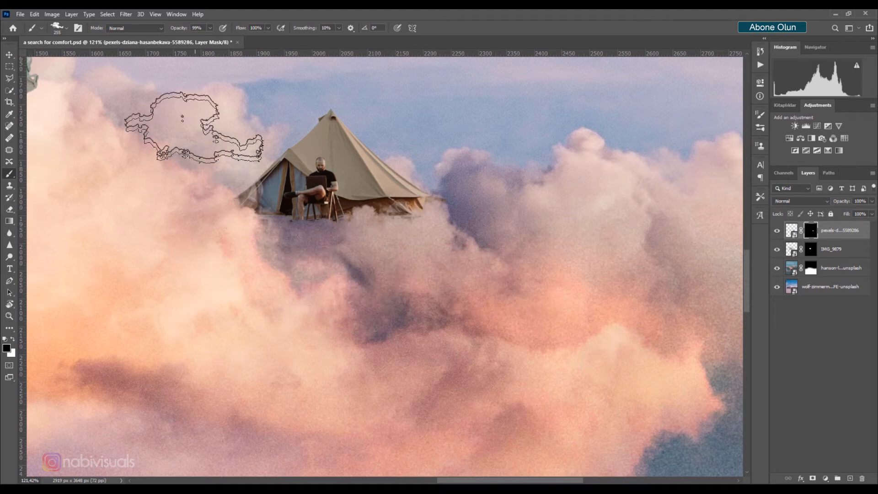
pyautogui.moveTo(501, 225); pyautogui.dragTo(519, 221)
pyautogui.click(480, 184)
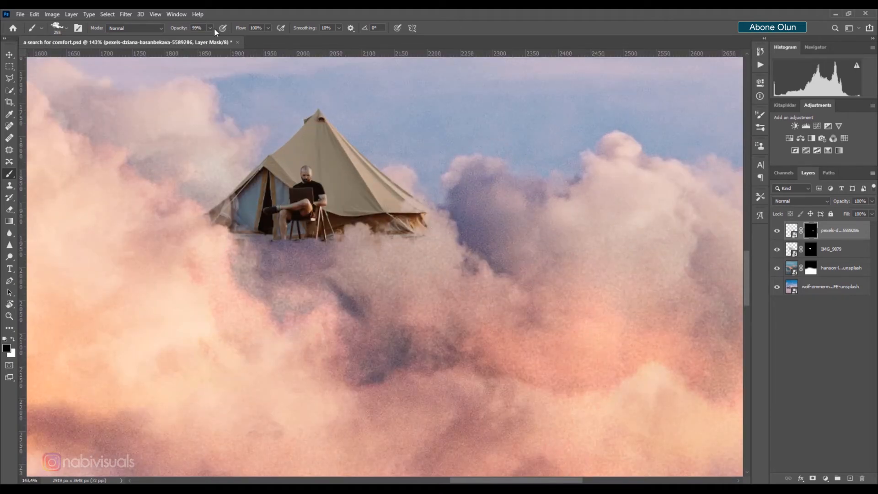
# Lower the brush opacity to 60% and stamp faint clouds around the front of the tent
pyautogui.moveTo(183, 30); pyautogui.dragTo(165, 30)
pyautogui.click(405, 236)
pyautogui.click(284, 255)
pyautogui.click(300, 258)
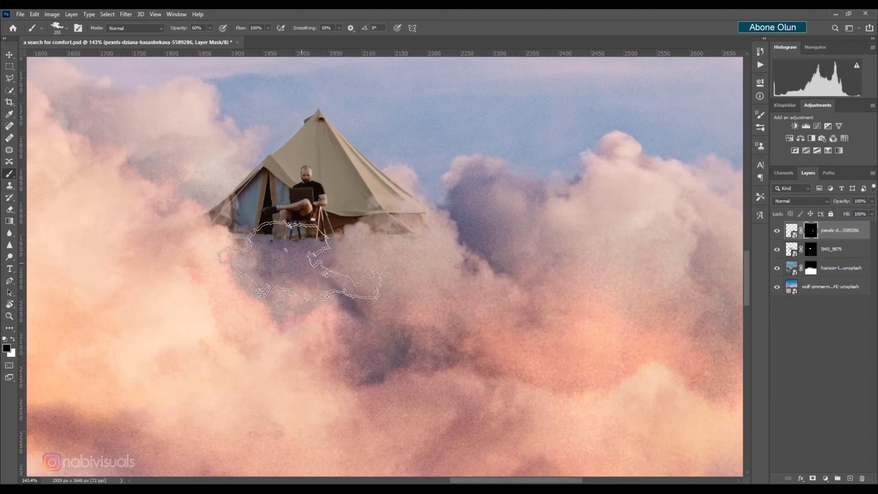
# Try covering the van's lower body with cloud stamps on its mask at 100% opacity, then undo them
pyautogui.moveTo(453, 260); pyautogui.dragTo(417, 260)
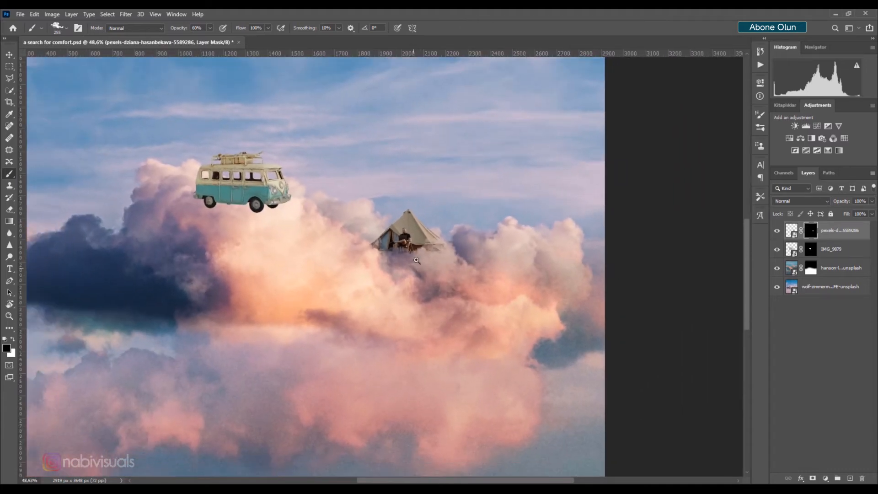
pyautogui.click(807, 251)
pyautogui.moveTo(238, 169); pyautogui.dragTo(268, 197)
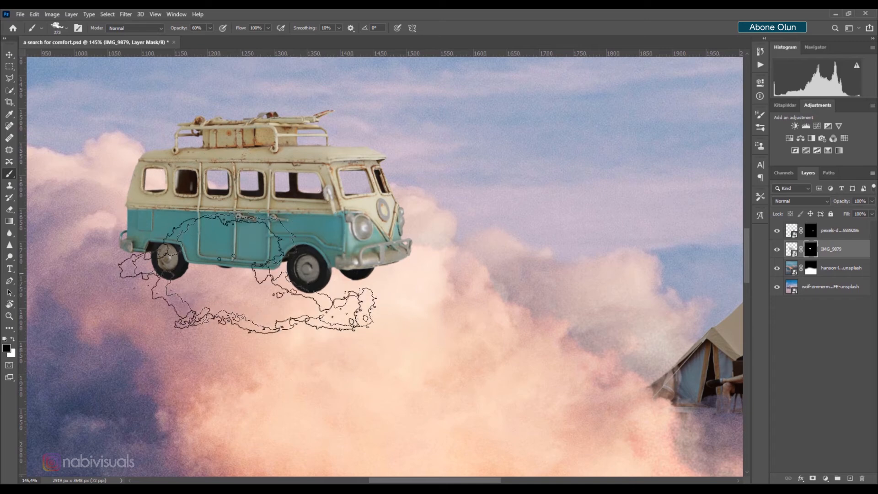
pyautogui.moveTo(146, 280); pyautogui.dragTo(220, 332)
pyautogui.moveTo(180, 29); pyautogui.dragTo(204, 31)
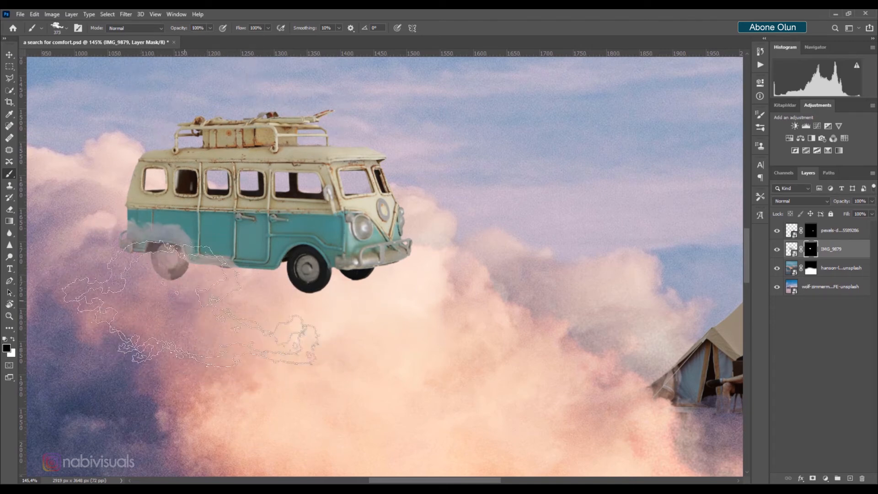
pyautogui.click(185, 300)
pyautogui.click(342, 322)
pyautogui.click(330, 340)
pyautogui.hotkey('ctrl', 'z')
pyautogui.hotkey('ctrl', 'z')
pyautogui.hotkey('ctrl', 'z')
pyautogui.hotkey('ctrl', 'z')
pyautogui.hotkey('ctrl', 'z')
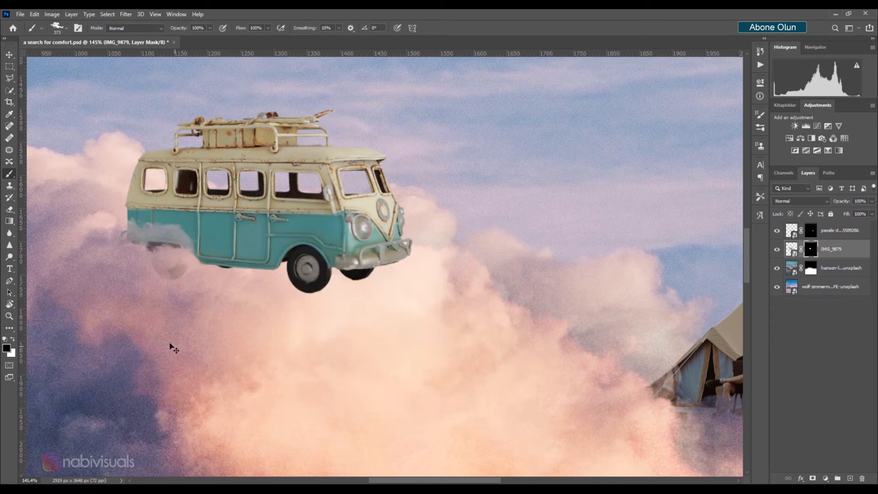
pyautogui.hotkey('ctrl', 'z')
# Choose a different cloud brush and stamp clouds over the van's wheels on its mask
pyautogui.click(760, 115)
pyautogui.click(690, 160)
pyautogui.click(760, 114)
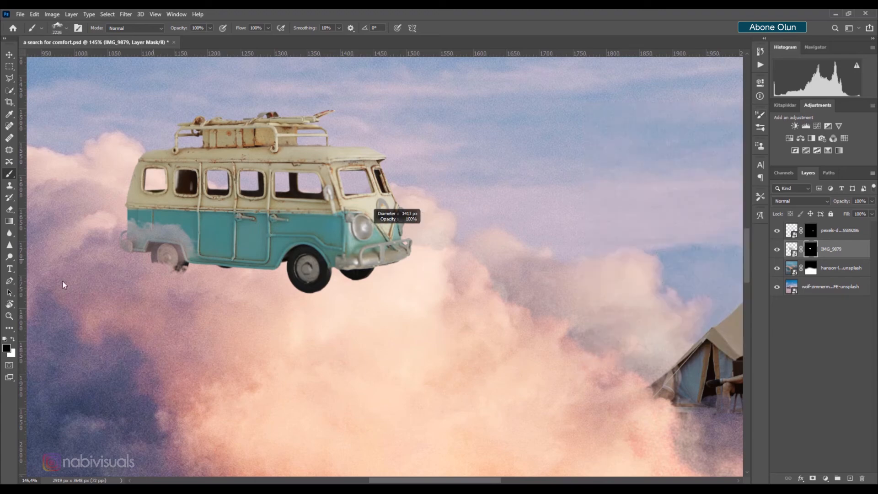
pyautogui.moveTo(397, 224); pyautogui.dragTo(334, 333)
pyautogui.click(329, 322)
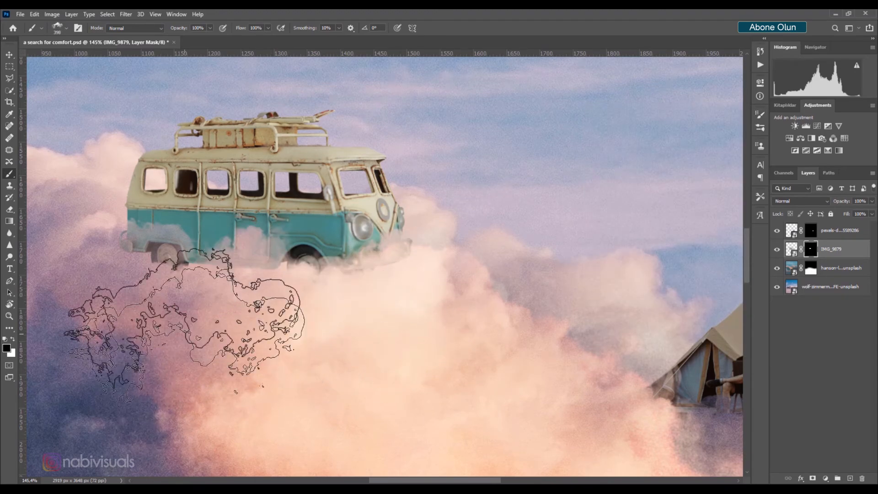
# Lower the brush opacity to 52% and stamp a faint cloud near the van on its mask
pyautogui.press('5')
pyautogui.press('2')
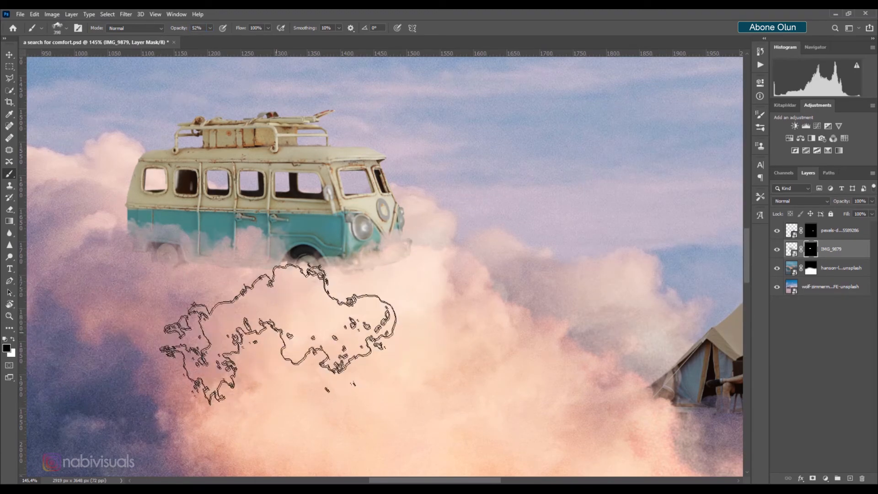
pyautogui.hscroll(-5, 237, 270)
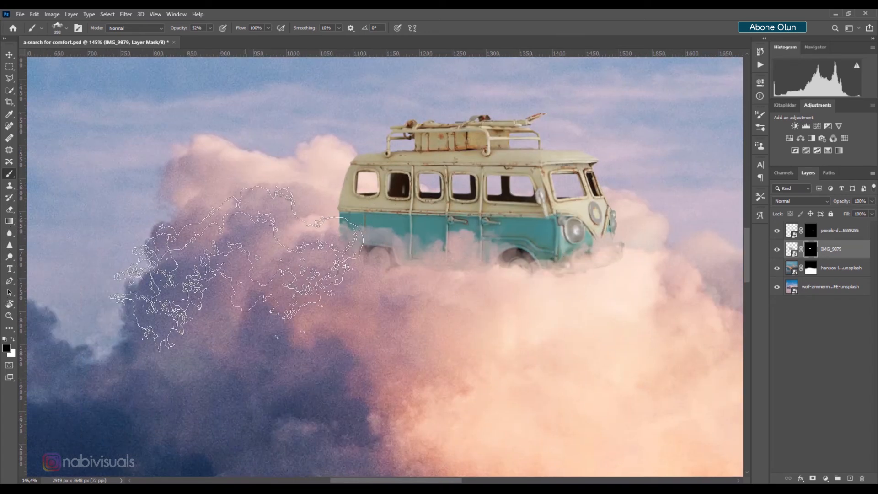
pyautogui.scroll(-5, 307, 255)
pyautogui.moveTo(447, 252); pyautogui.dragTo(451, 254)
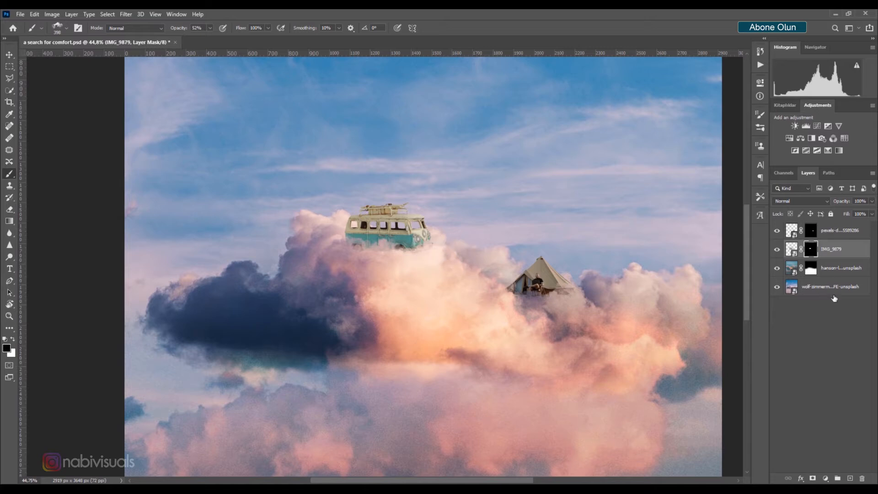
# Add a Color Balance adjustment clipped to the van, shifting its midtones toward red about +35 and blue
pyautogui.click(826, 479)
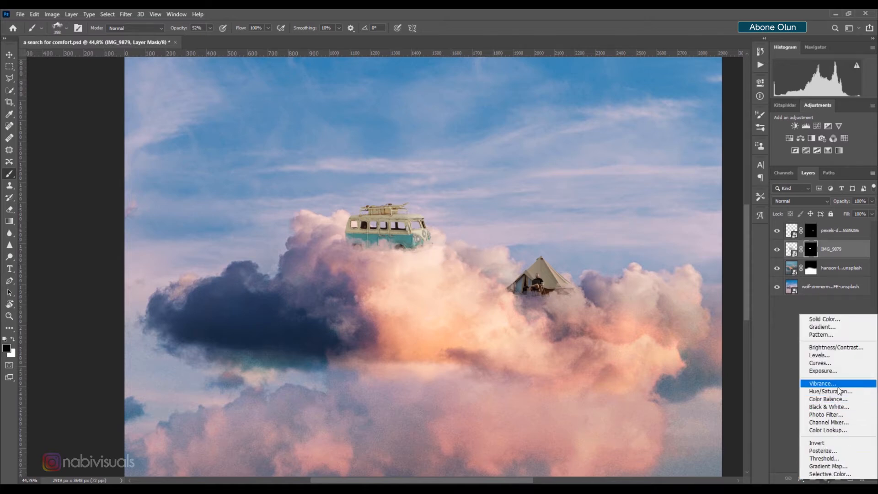
pyautogui.click(828, 399)
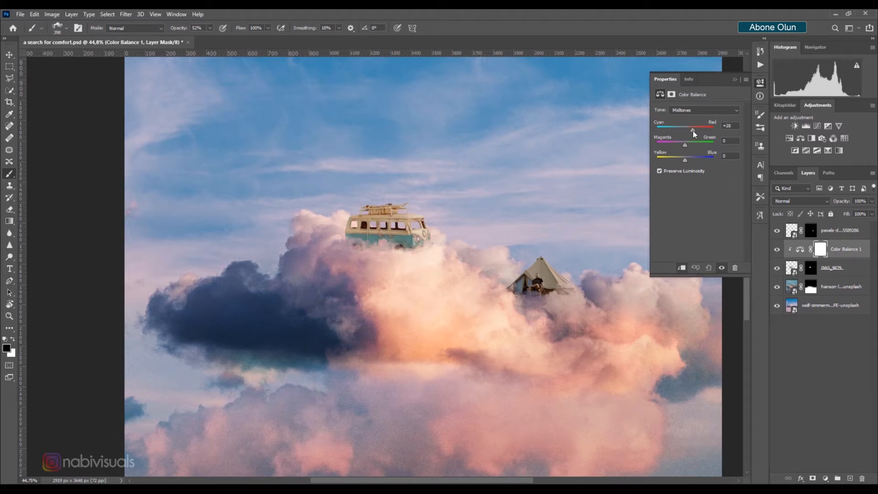
pyautogui.moveTo(693, 131); pyautogui.dragTo(695, 131)
pyautogui.scroll(2, 429, 224)
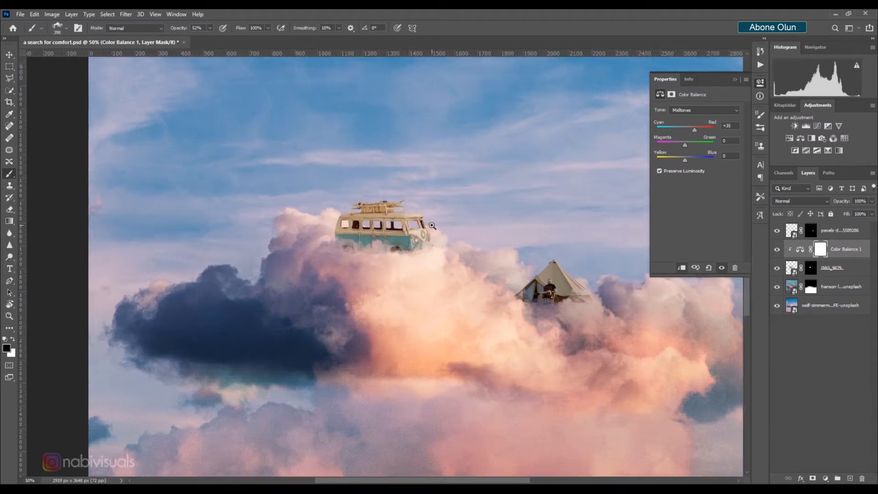
pyautogui.moveTo(685, 161); pyautogui.dragTo(690, 161)
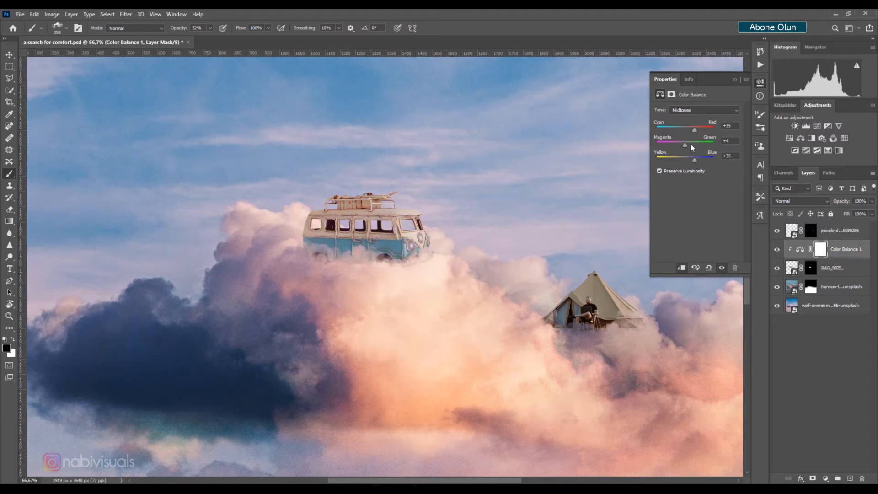
pyautogui.click(735, 79)
pyautogui.moveTo(539, 269); pyautogui.dragTo(394, 231)
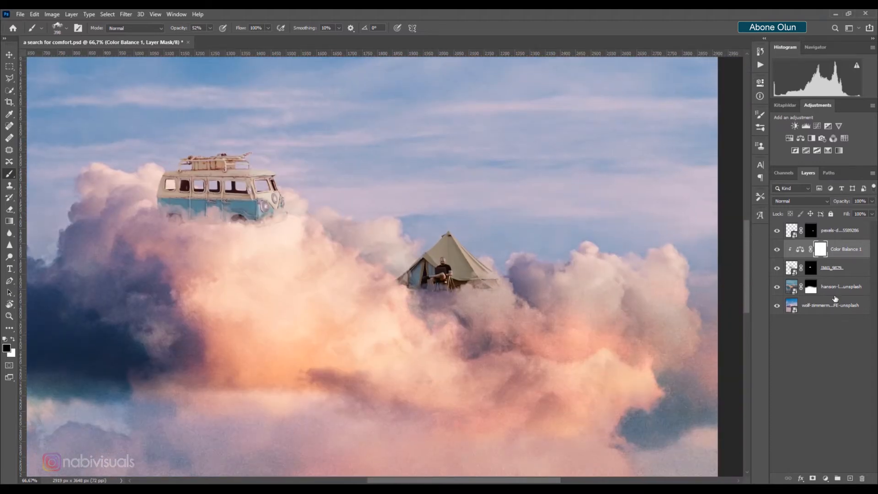
# Add a Color Balance adjustment clipped to the tent layer, setting midtones to red +22 and blue +24
pyautogui.hotkey('alt', ']')
pyautogui.press('x')
pyautogui.click(826, 478)
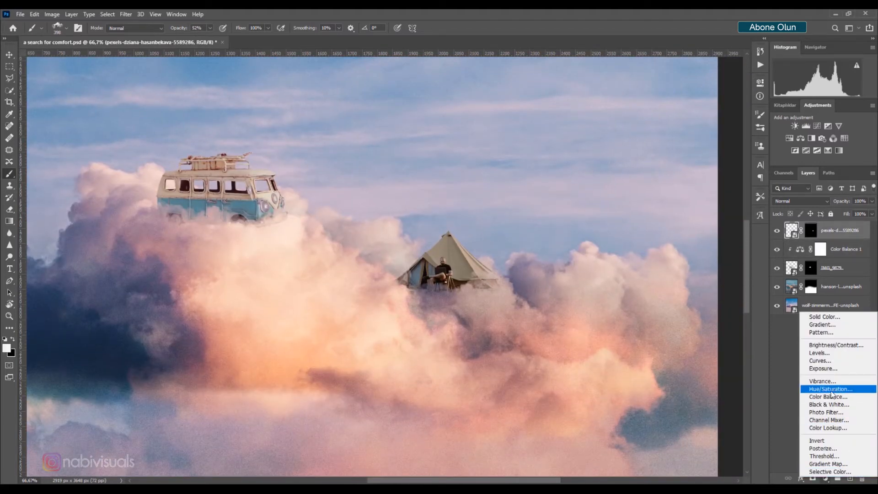
pyautogui.click(829, 397)
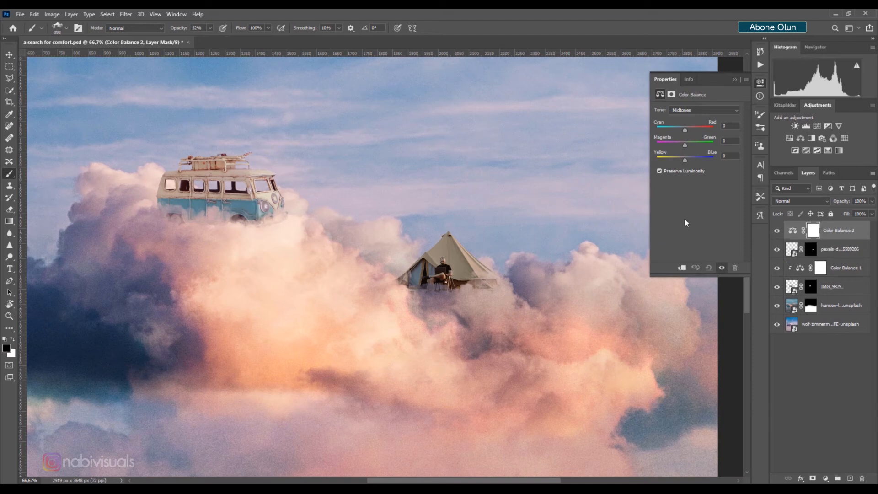
pyautogui.click(681, 268)
pyautogui.moveTo(684, 130); pyautogui.dragTo(693, 129)
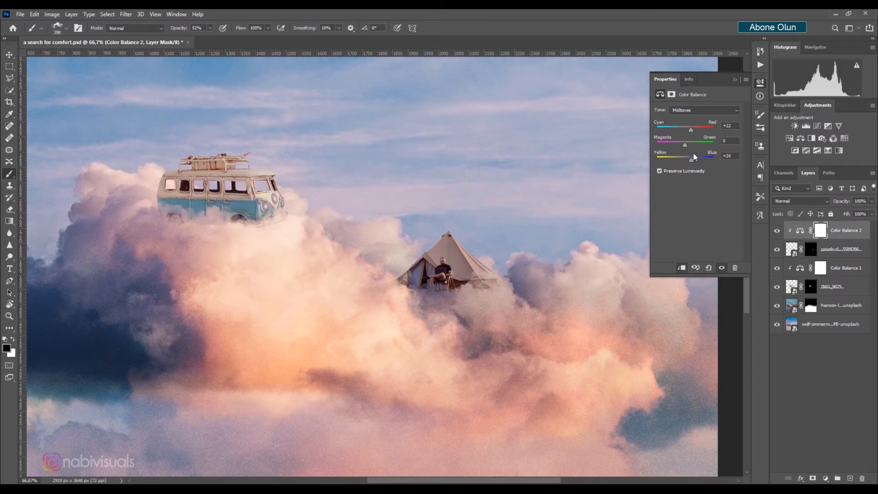
pyautogui.click(735, 80)
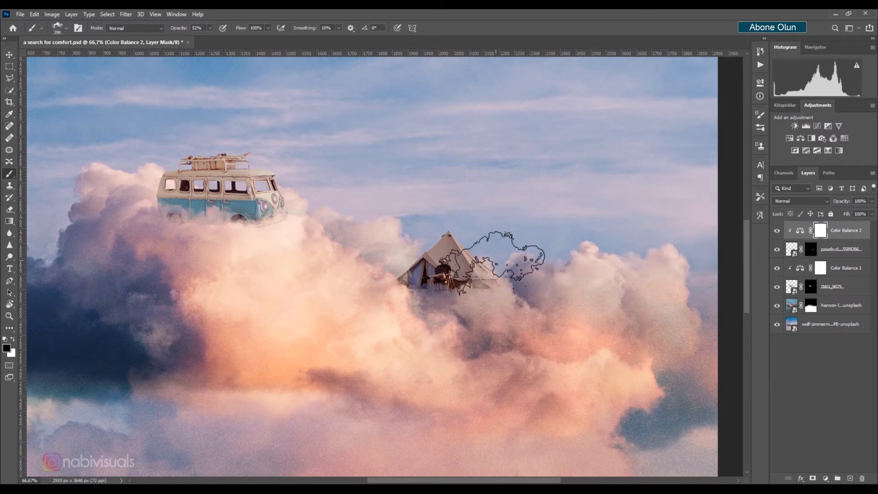
# Add a Brightness/Contrast adjustment clipped to the tent layer with brightness lowered to -34
pyautogui.scroll(-2, 479, 265)
pyautogui.scroll(3, 480, 265)
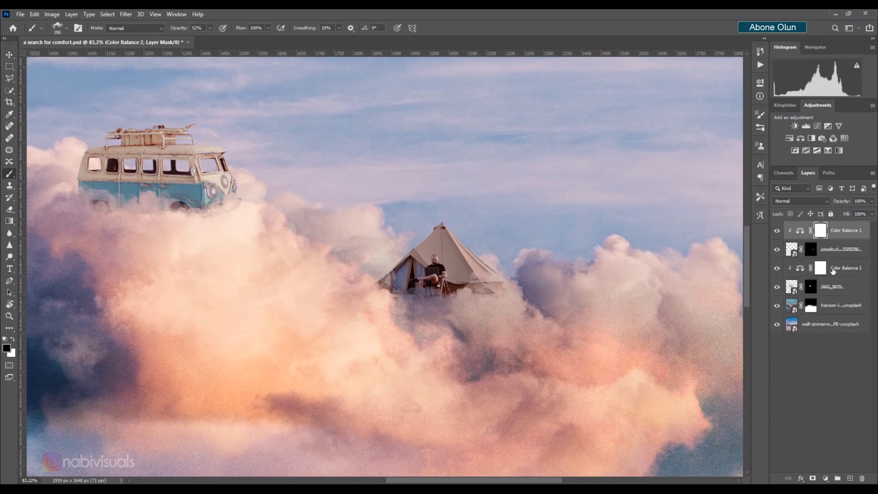
pyautogui.click(825, 478)
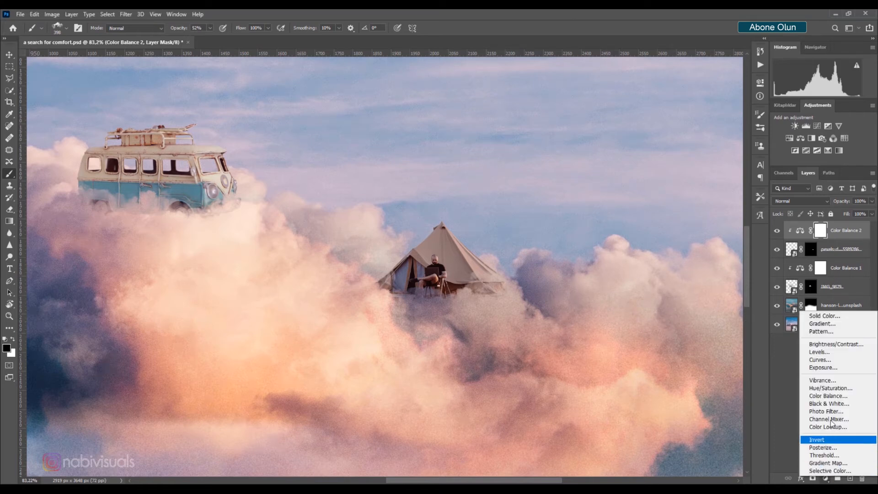
pyautogui.click(828, 346)
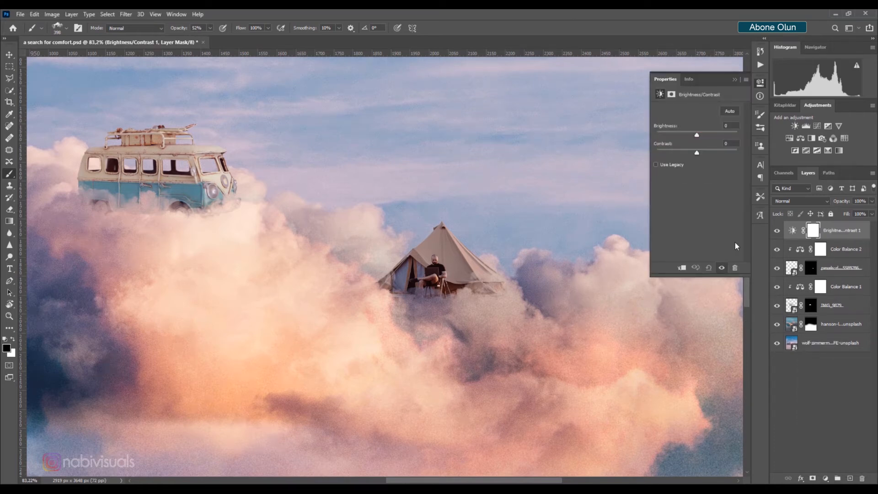
pyautogui.click(683, 269)
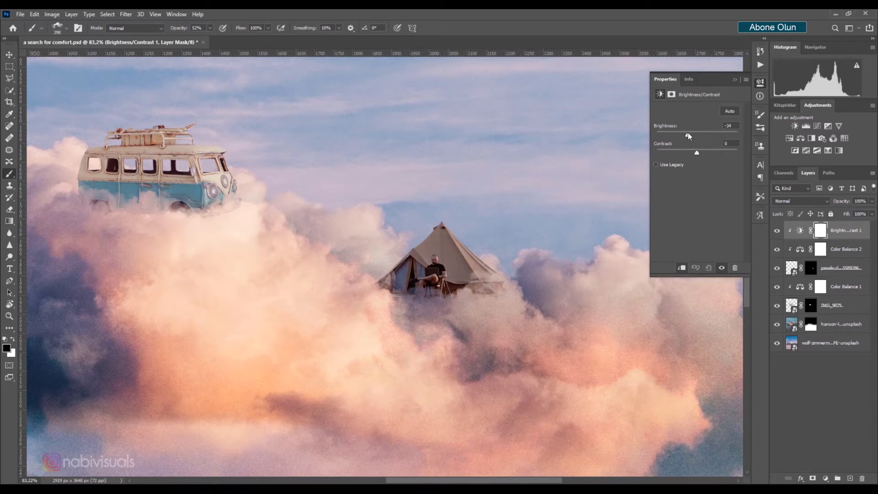
pyautogui.click(735, 80)
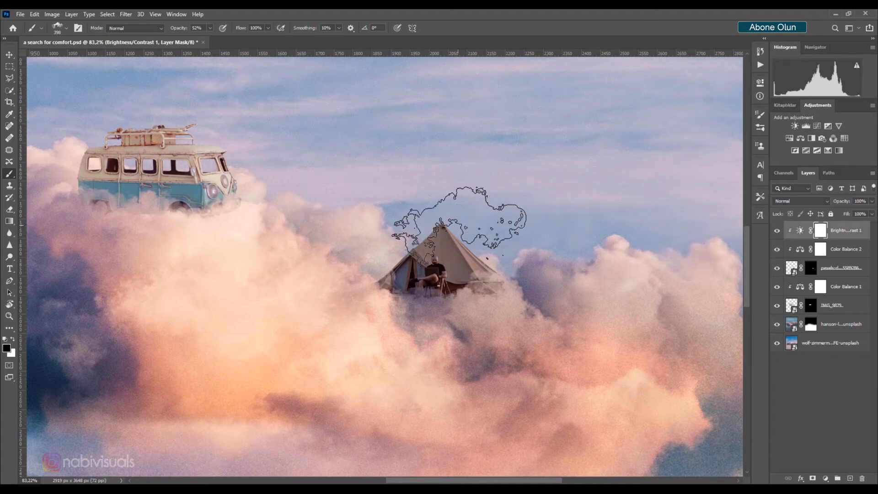
# Pick the soft round brush at 100% opacity and paint on the Brightness/Contrast mask around the tent's top and right side
pyautogui.click(64, 28)
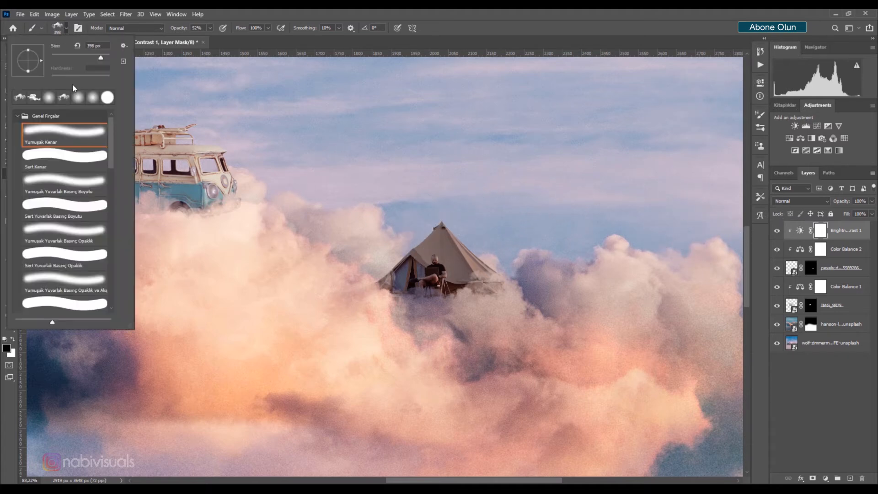
pyautogui.click(64, 140)
pyautogui.moveTo(516, 238)
pyautogui.mouseDown()
pyautogui.moveTo(434, 239)
pyautogui.moveTo(517, 297)
pyautogui.moveTo(508, 278)
pyautogui.mouseUp()
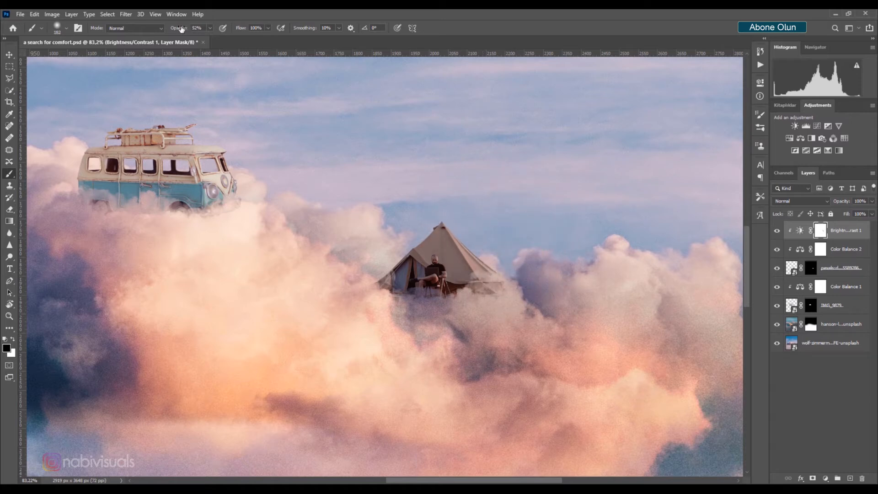
pyautogui.moveTo(182, 29); pyautogui.dragTo(203, 30)
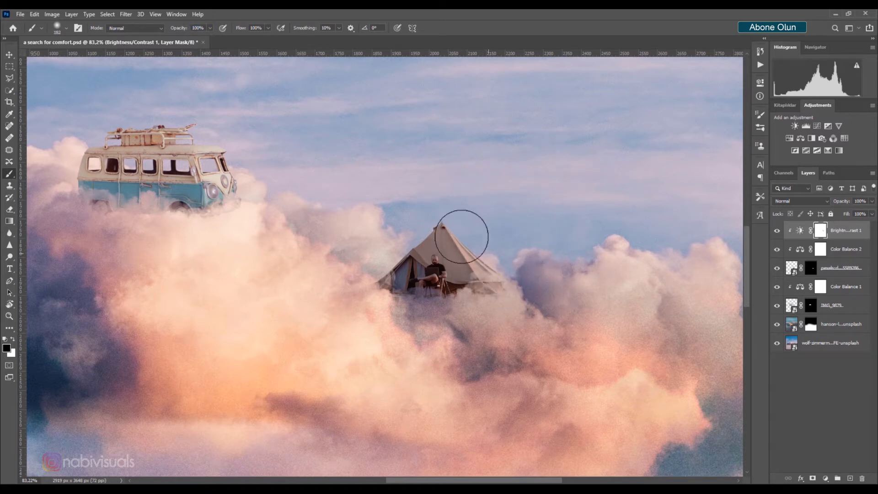
pyautogui.moveTo(462, 237)
pyautogui.mouseDown()
pyautogui.moveTo(528, 310)
pyautogui.moveTo(522, 286)
pyautogui.mouseUp()
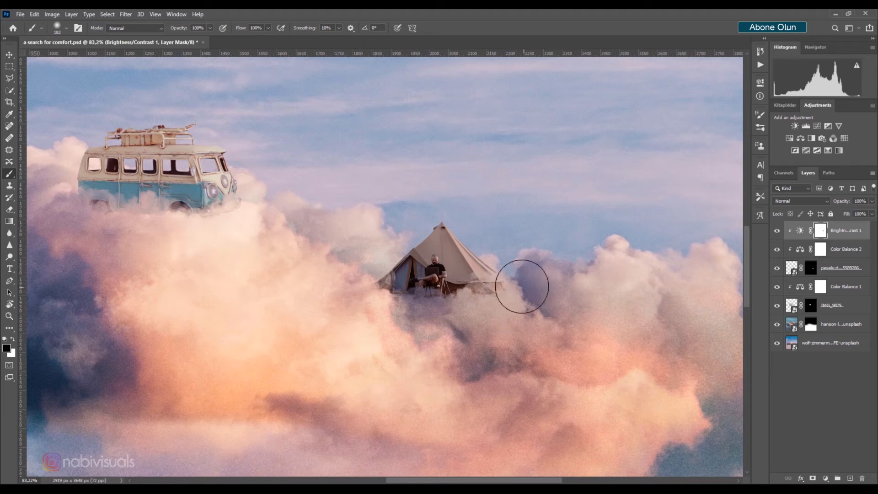
# Add a Gradient Fill layer clipped above the van and set the gradient's first stop to black
pyautogui.scroll(-1, 348, 229)
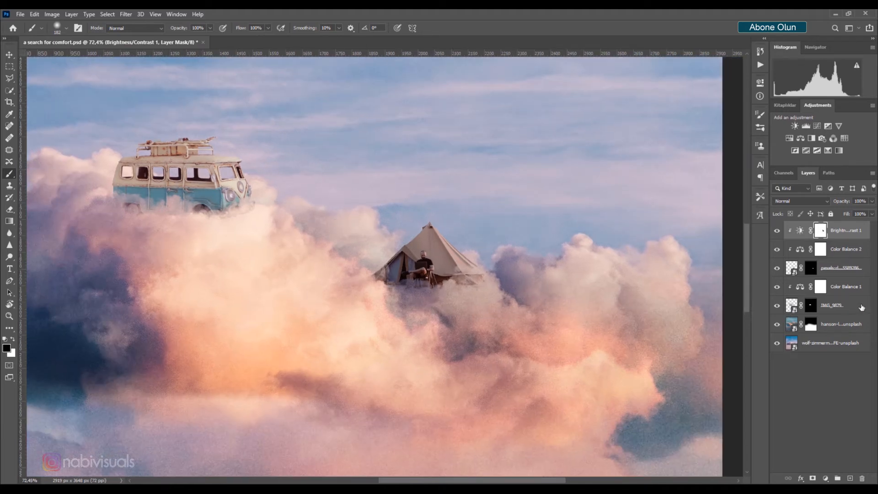
pyautogui.click(848, 309)
pyautogui.click(826, 477)
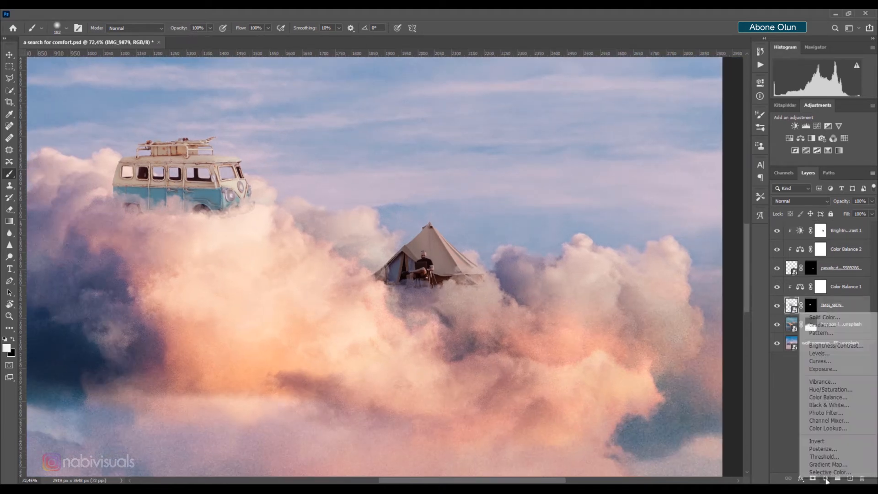
pyautogui.click(832, 325)
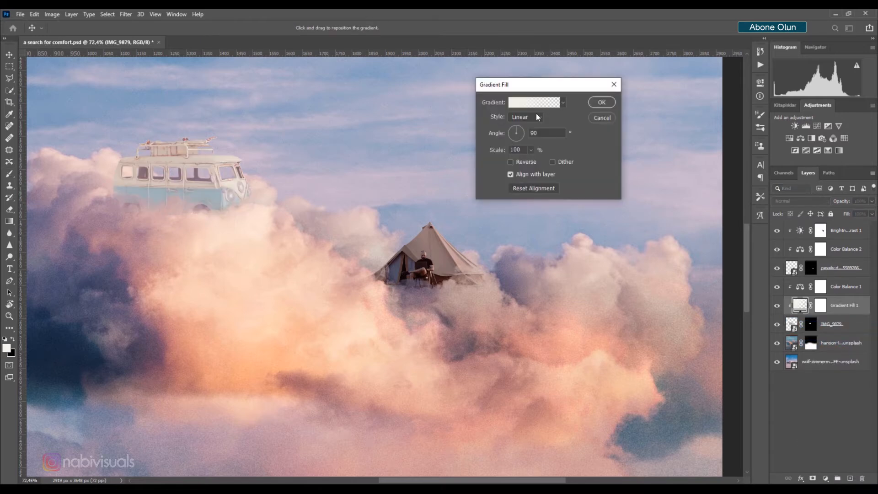
pyautogui.click(534, 102)
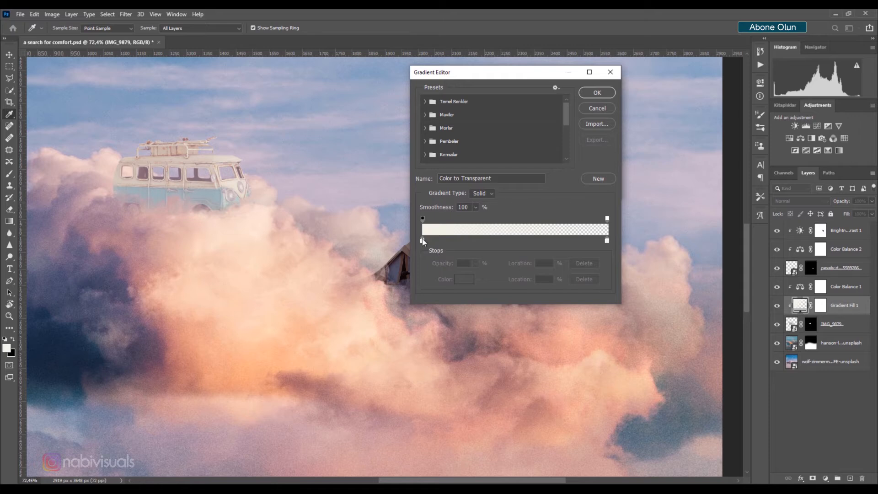
pyautogui.click(423, 241)
pyautogui.click(461, 283)
pyautogui.click(404, 192)
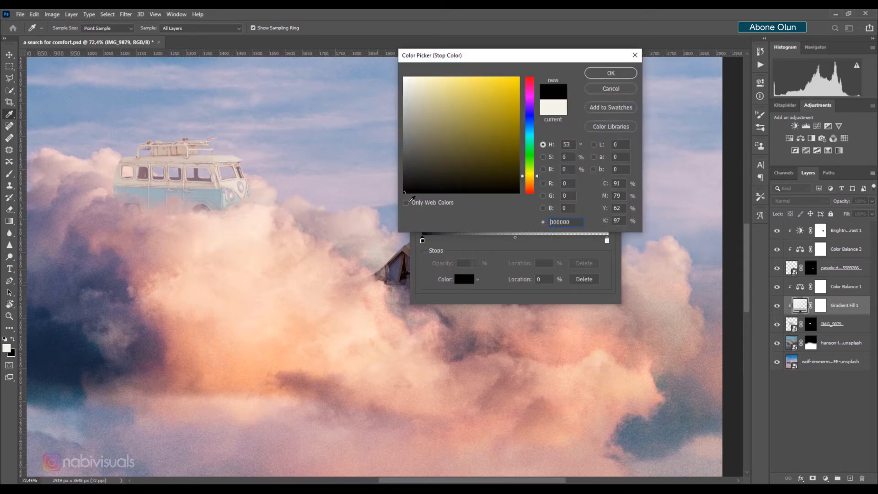
pyautogui.press('Return')
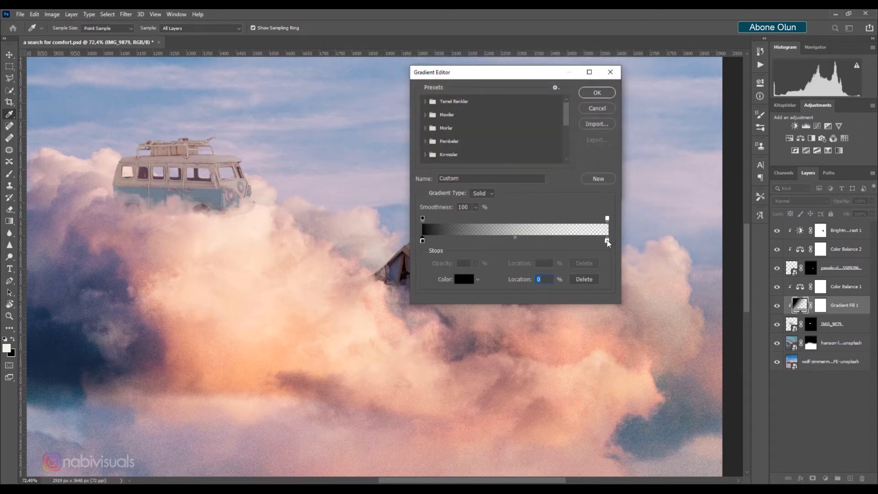
# Set the gradient's second stop to black as well and confirm the linear gradient fill at 90°
pyautogui.click(607, 240)
pyautogui.click(464, 279)
pyautogui.click(406, 191)
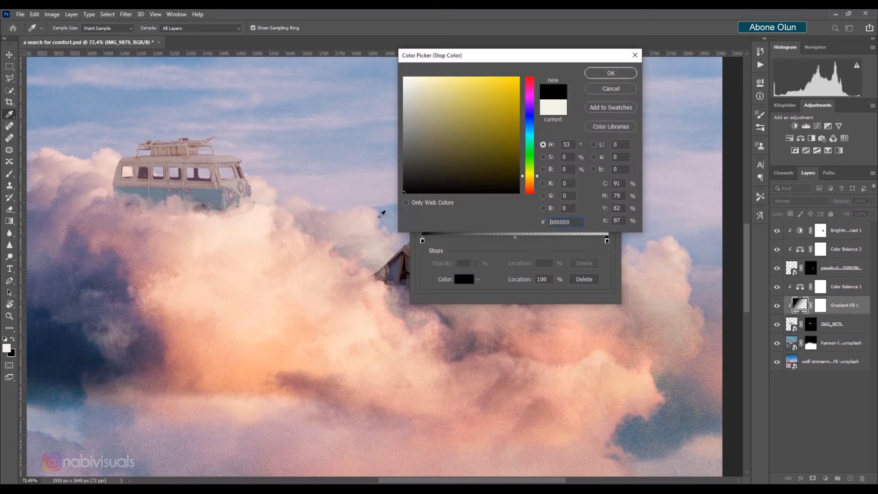
pyautogui.click(603, 74)
pyautogui.click(597, 93)
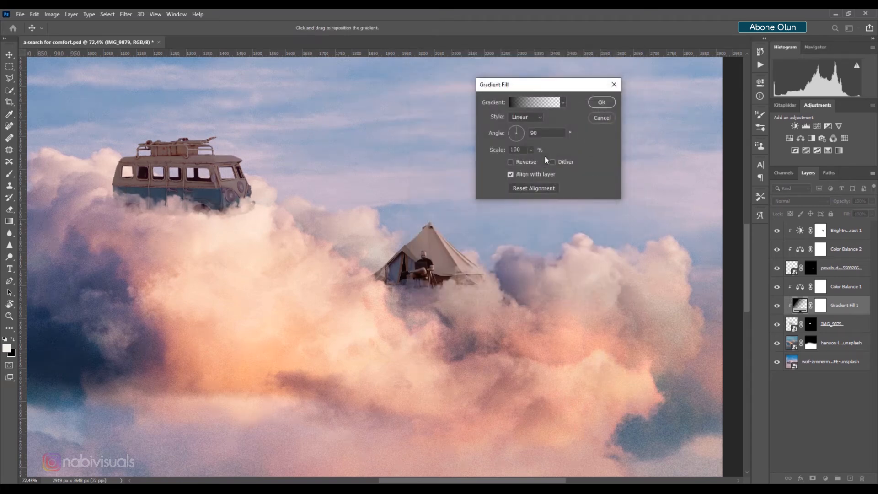
pyautogui.click(529, 133)
pyautogui.press('Return')
# Draw a horizontal gradient on the Gradient Fill's mask from the van's front to just past its rear
pyautogui.press('b')
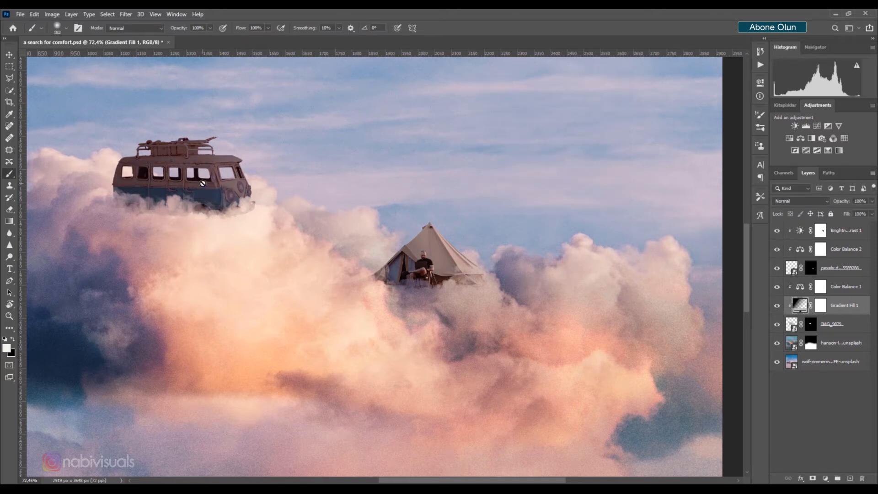
pyautogui.click(821, 305)
pyautogui.press('x')
pyautogui.press('g')
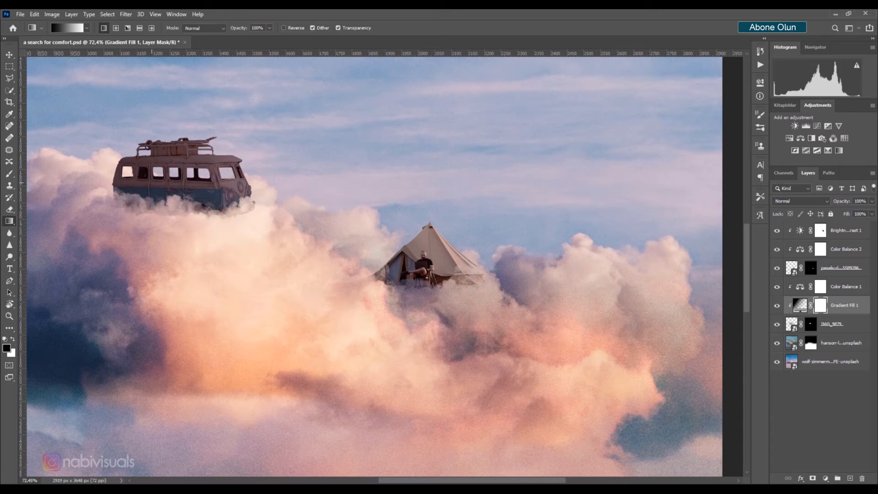
pyautogui.moveTo(144, 184); pyautogui.dragTo(110, 189)
pyautogui.hotkey('ctrl', 'z')
pyautogui.hotkey('ctrl', 'z')
pyautogui.moveTo(233, 183); pyautogui.dragTo(65, 184)
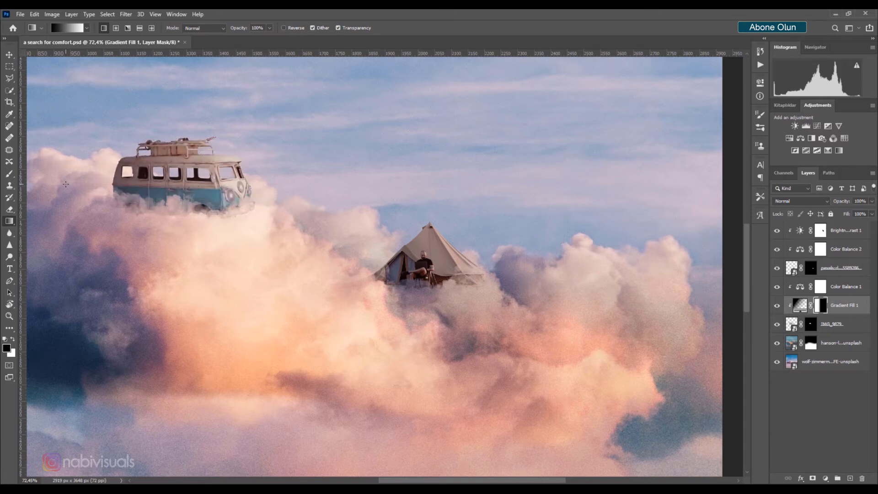
# Lower the Gradient Fill layer's opacity to about 79%
pyautogui.moveTo(844, 204); pyautogui.dragTo(831, 206)
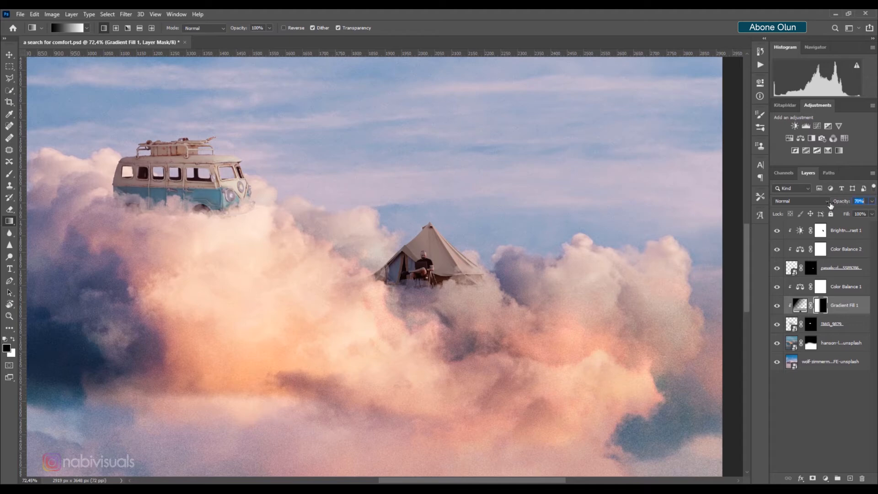
pyautogui.scroll(-5, 448, 193)
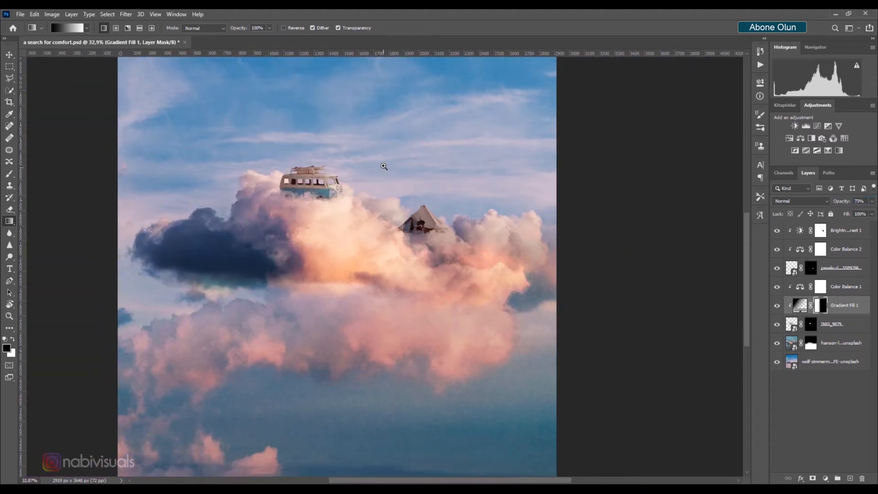
pyautogui.moveTo(382, 167); pyautogui.dragTo(358, 207)
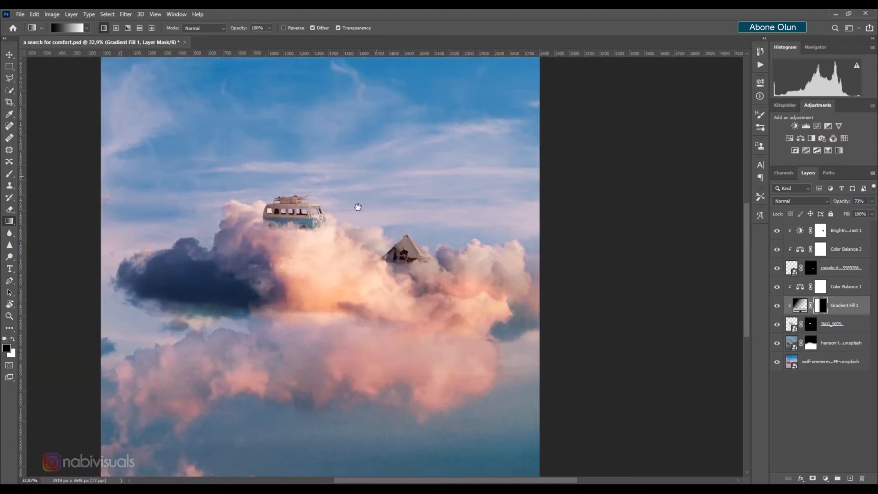
# Place a palm tree image near the van and flip it horizontally
pyautogui.click(9, 55)
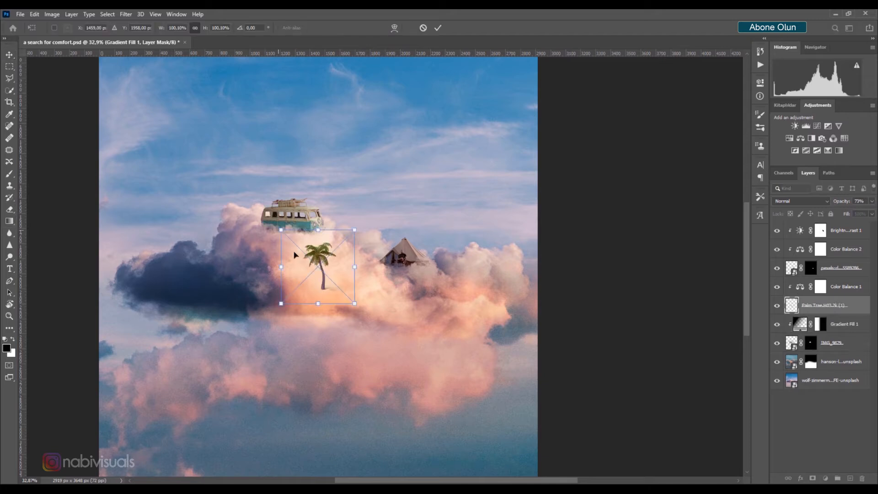
pyautogui.moveTo(306, 255); pyautogui.dragTo(245, 195)
pyautogui.scroll(3, 249, 201)
pyautogui.rightClick(278, 220)
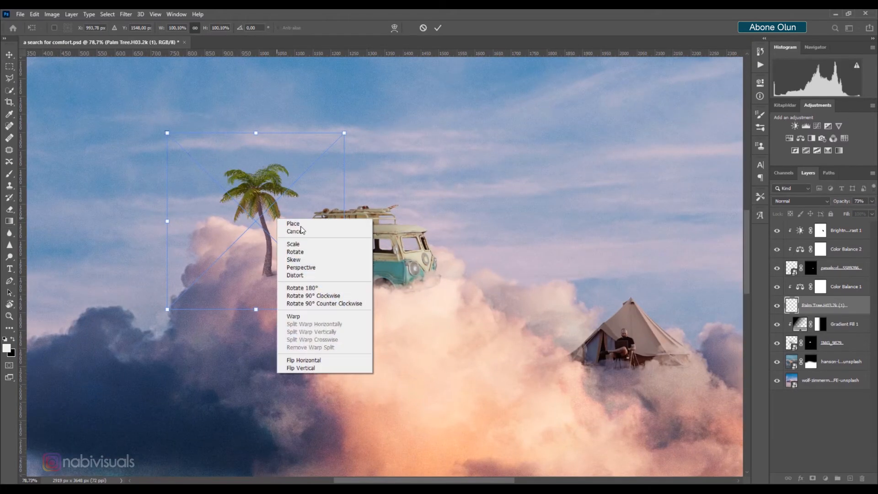
pyautogui.click(304, 360)
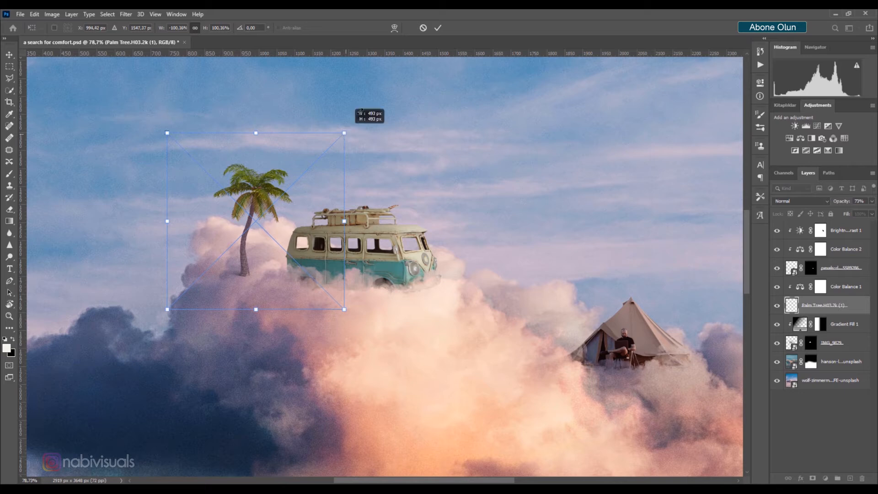
# Scale the palm tree up to about 149% and position it behind the van's rear, then commit the transform
pyautogui.moveTo(361, 112); pyautogui.dragTo(394, 35)
pyautogui.moveTo(300, 185); pyautogui.dragTo(296, 196)
pyautogui.moveTo(397, 90); pyautogui.dragTo(410, 66)
pyautogui.moveTo(302, 186); pyautogui.dragTo(287, 212)
pyautogui.moveTo(408, 93); pyautogui.dragTo(415, 81)
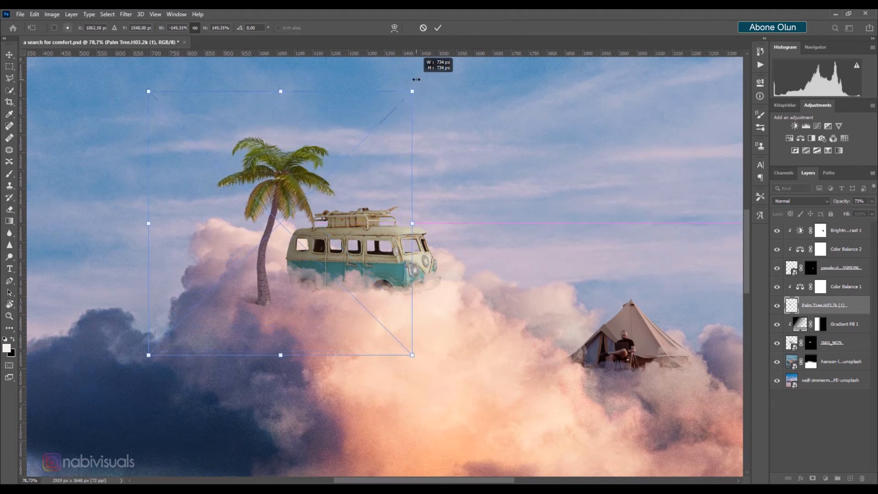
pyautogui.moveTo(295, 201); pyautogui.dragTo(294, 189)
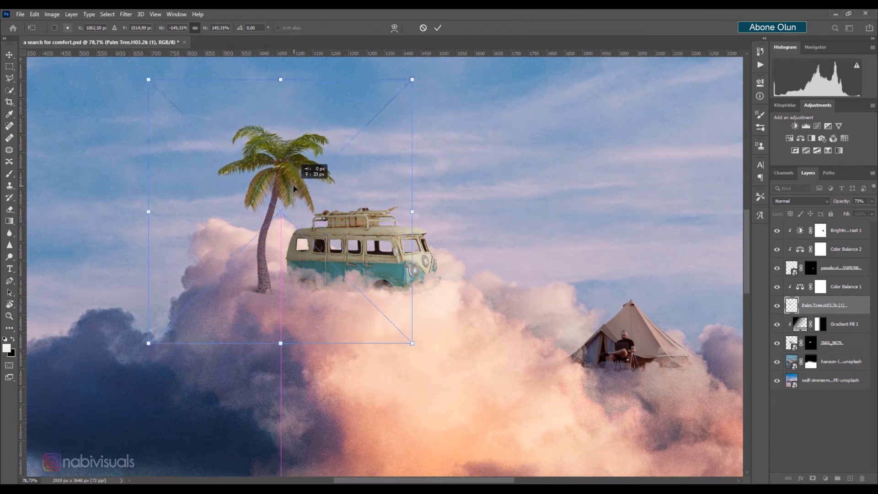
pyautogui.press('Return')
# Move the palm tree layer down below the van layer in the layer stack
pyautogui.click(760, 115)
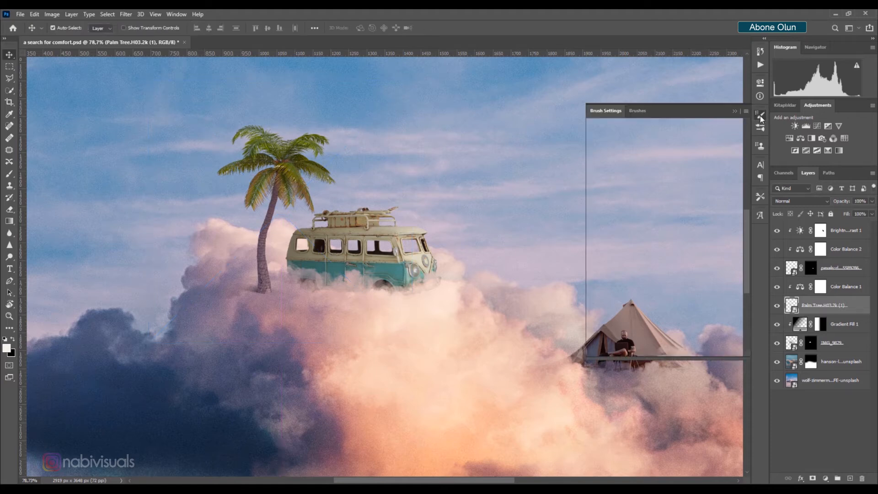
pyautogui.click(733, 111)
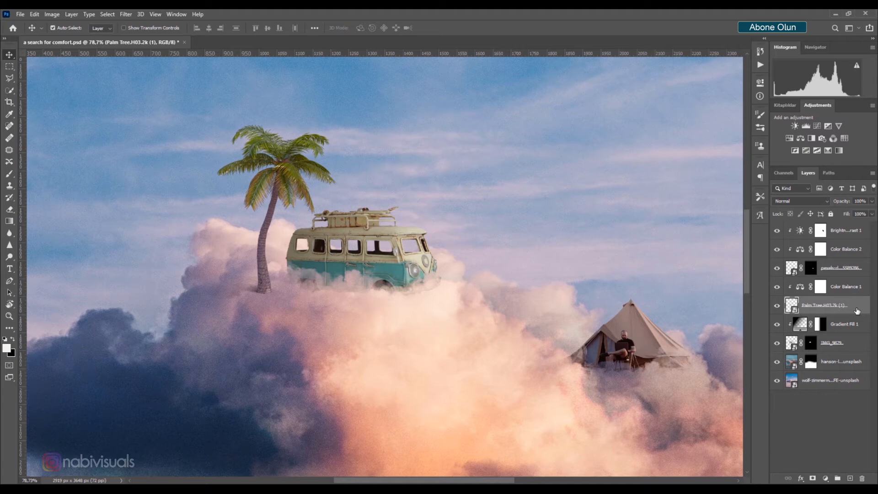
pyautogui.moveTo(857, 312); pyautogui.dragTo(856, 352)
pyautogui.keyDown('alt'); pyautogui.click(798, 294); pyautogui.keyUp('alt')
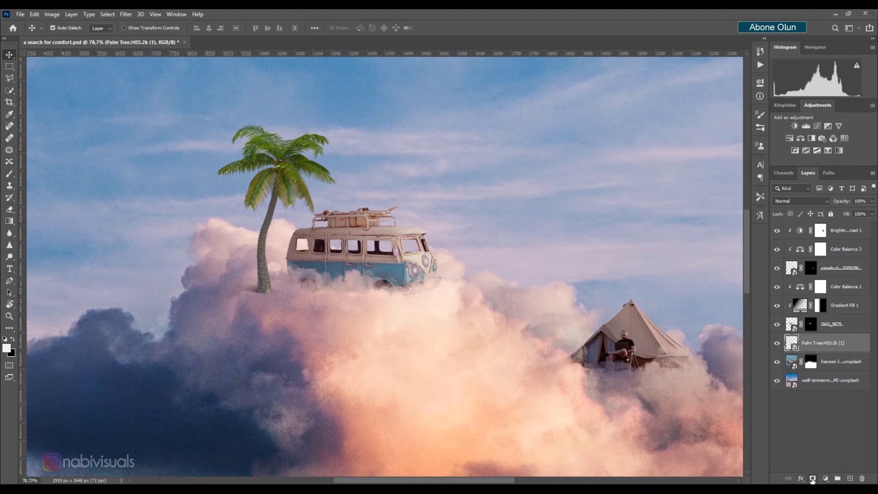
# Add a layer mask to the palm tree and paint its trunk base with a cloud brush, setting brush opacity to 65%
pyautogui.click(813, 479)
pyautogui.click(757, 115)
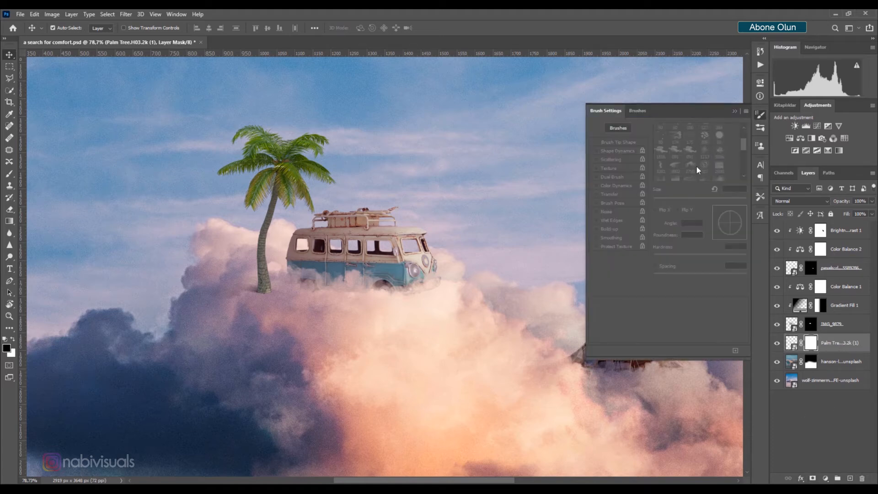
pyautogui.click(9, 173)
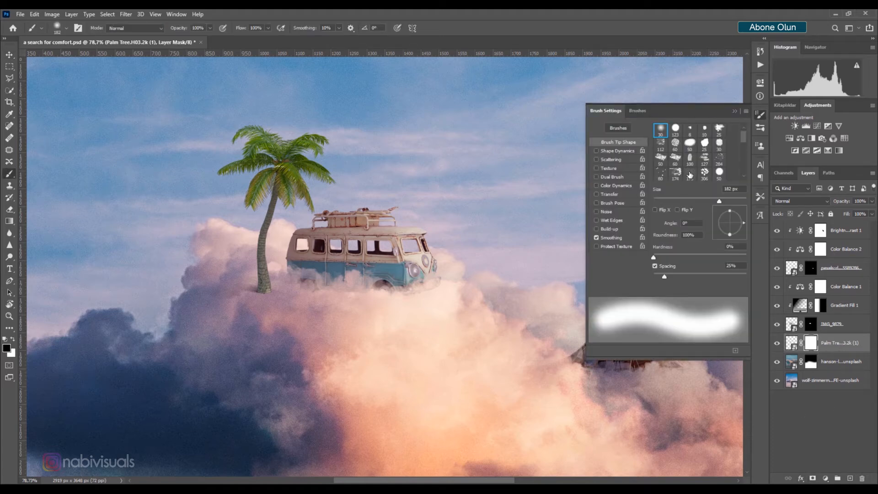
pyautogui.scroll(-1, 702, 154)
pyautogui.click(692, 166)
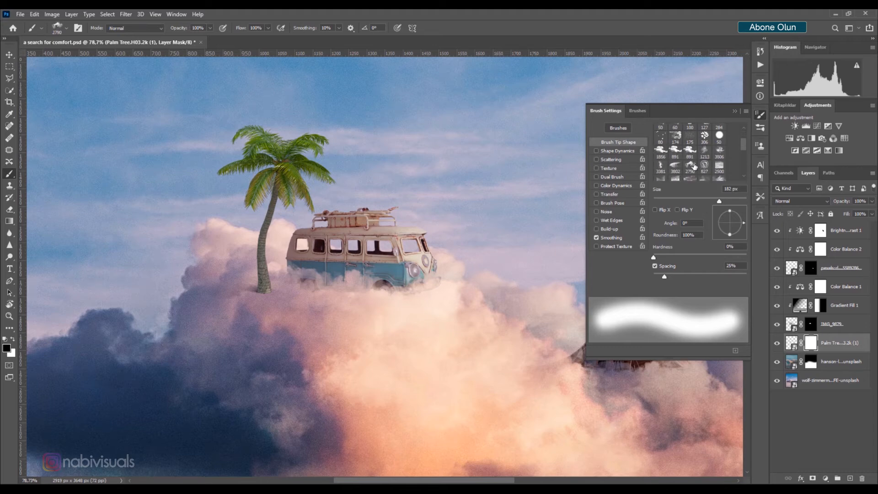
pyautogui.click(733, 112)
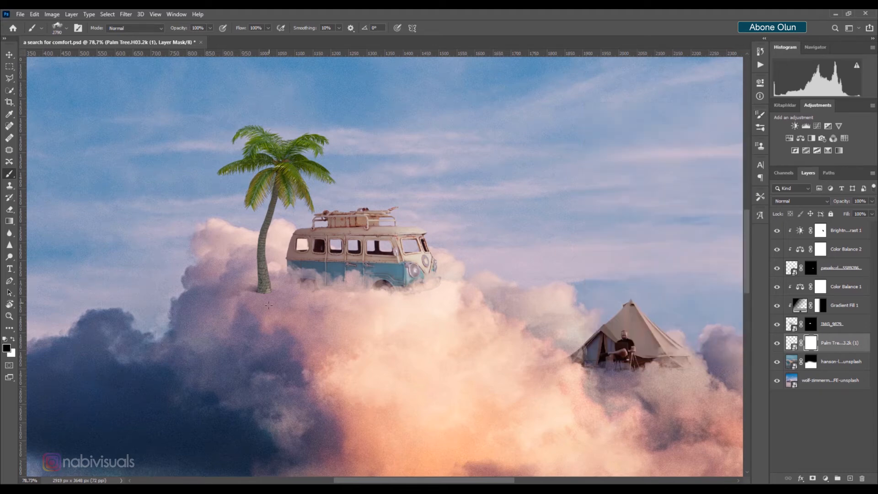
pyautogui.scroll(5, 246, 302)
pyautogui.moveTo(319, 281)
pyautogui.mouseDown()
pyautogui.moveTo(76, 308)
pyautogui.moveTo(116, 316)
pyautogui.moveTo(27, 321)
pyautogui.moveTo(221, 300)
pyautogui.moveTo(107, 327)
pyautogui.mouseUp()
pyautogui.moveTo(262, 303)
pyautogui.mouseDown()
pyautogui.moveTo(258, 320)
pyautogui.moveTo(298, 337)
pyautogui.moveTo(324, 295)
pyautogui.moveTo(271, 319)
pyautogui.moveTo(275, 338)
pyautogui.mouseUp()
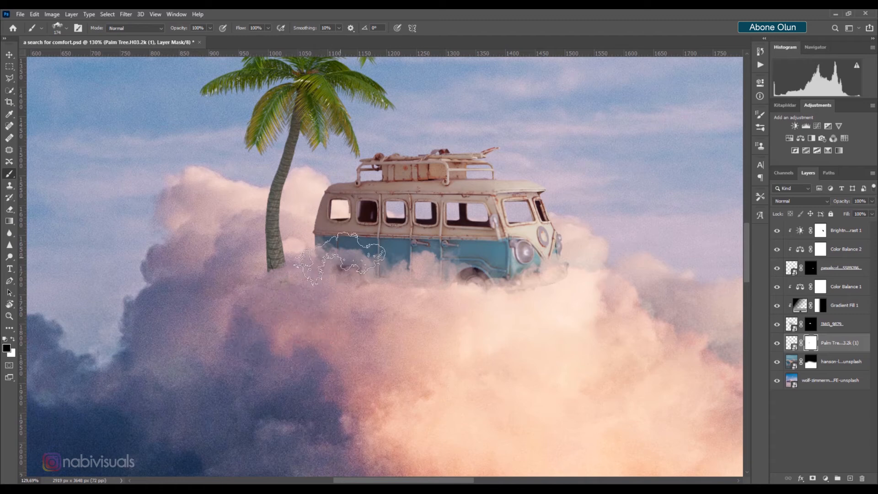
pyautogui.moveTo(177, 28); pyautogui.dragTo(140, 29)
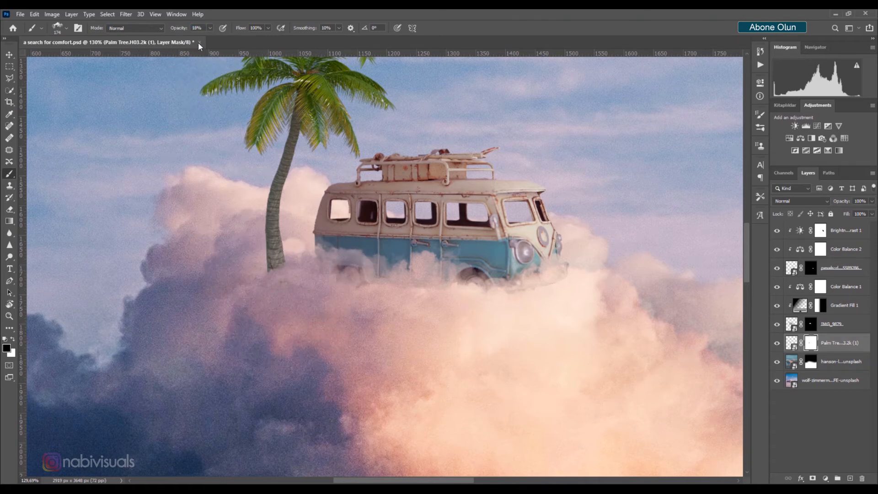
pyautogui.moveTo(182, 28); pyautogui.dragTo(204, 29)
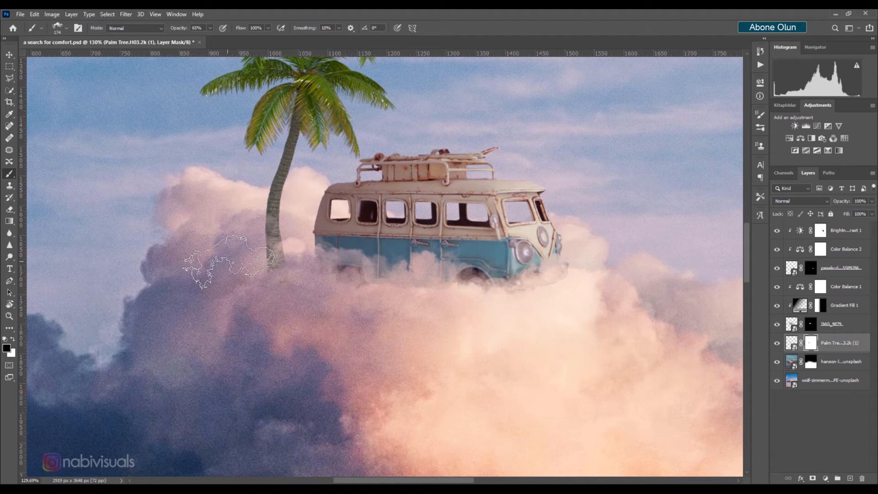
# Add a clipped Color Balance adjustment to the palm tree, shifting midtones toward red and blue
pyautogui.click(9, 54)
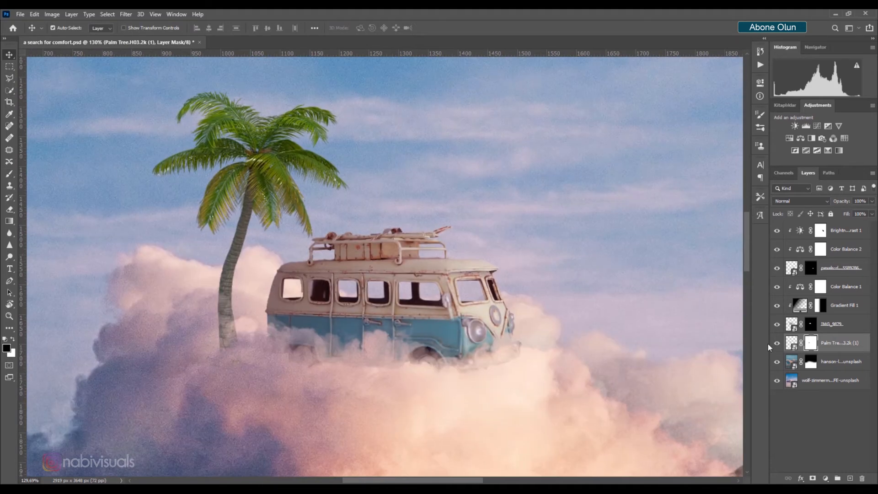
pyautogui.click(826, 479)
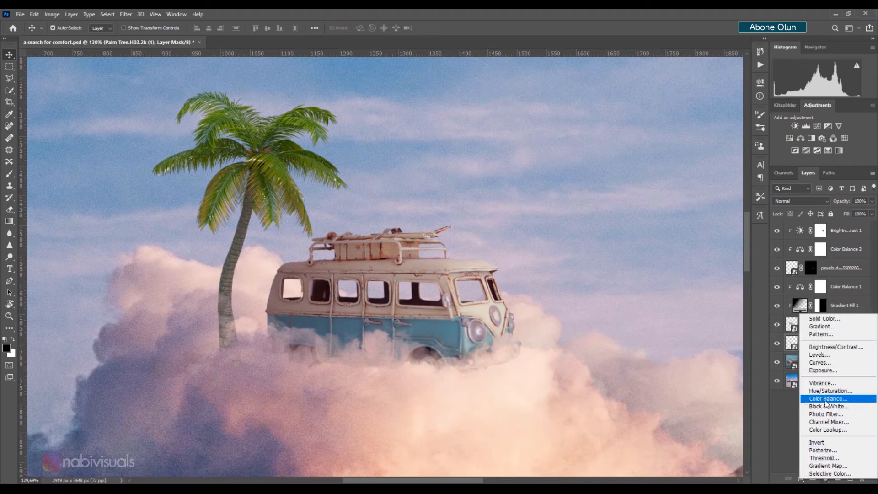
pyautogui.click(823, 401)
pyautogui.click(688, 267)
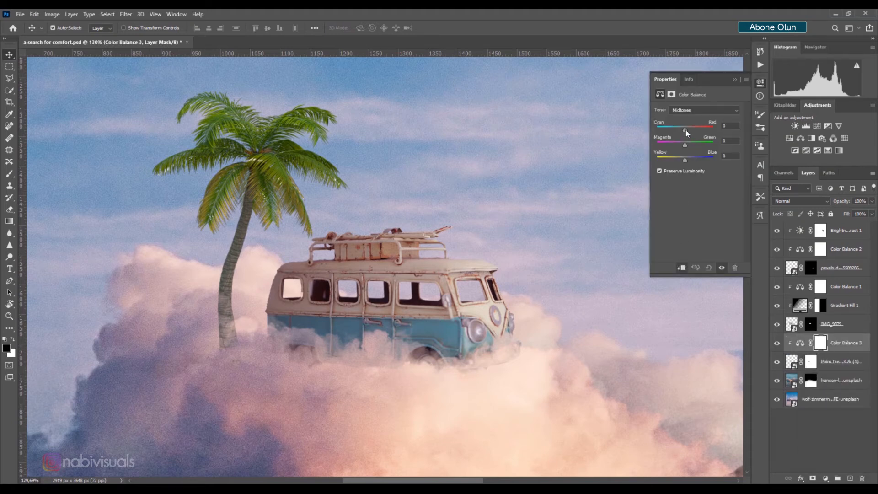
pyautogui.moveTo(685, 130); pyautogui.dragTo(694, 128)
pyautogui.moveTo(685, 158); pyautogui.dragTo(696, 159)
pyautogui.click(735, 81)
pyautogui.scroll(-3, 451, 167)
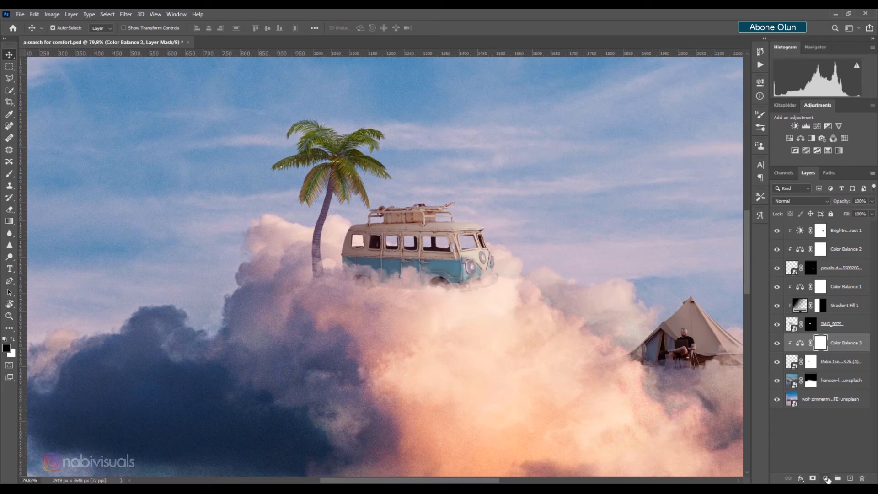
# Add a Gradient Fill layer above the palm tree's Color Balance and set the gradient's first stop to black
pyautogui.click(826, 478)
pyautogui.click(798, 330)
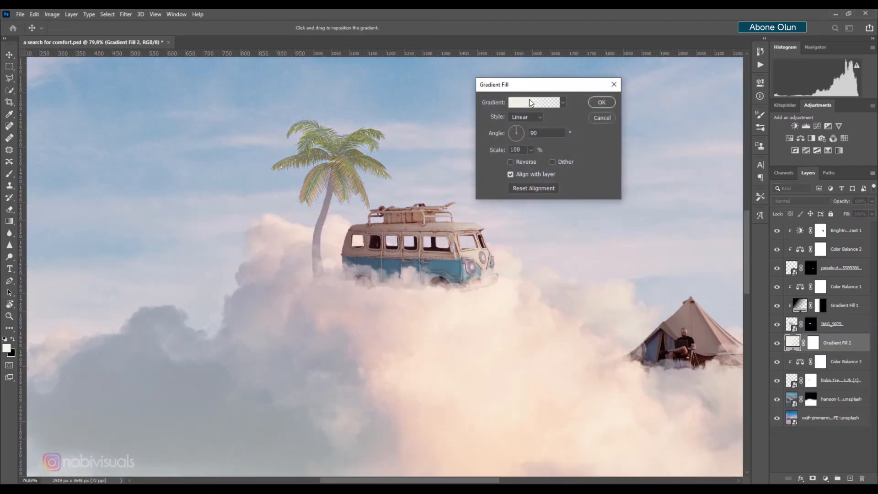
pyautogui.click(529, 100)
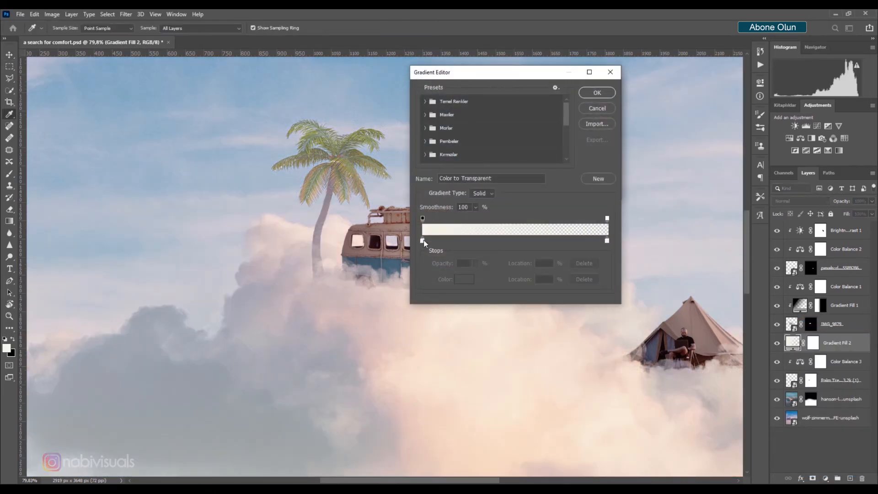
pyautogui.click(422, 241)
pyautogui.click(465, 284)
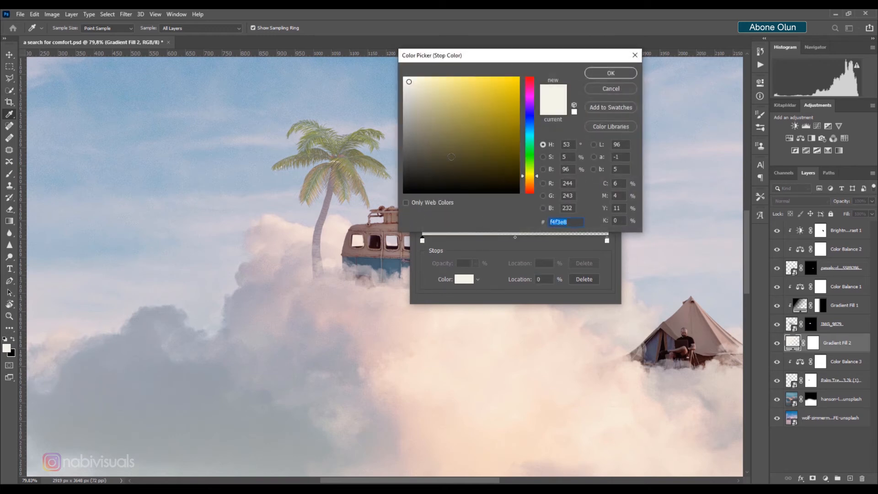
pyautogui.click(404, 192)
pyautogui.click(605, 74)
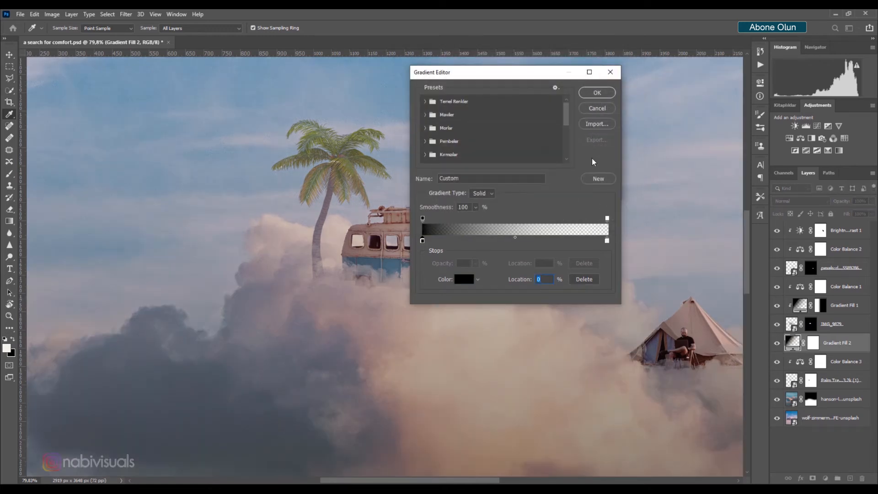
# Set the gradient's second stop to black and confirm the linear gradient fill at about -3.63°
pyautogui.click(607, 241)
pyautogui.click(464, 279)
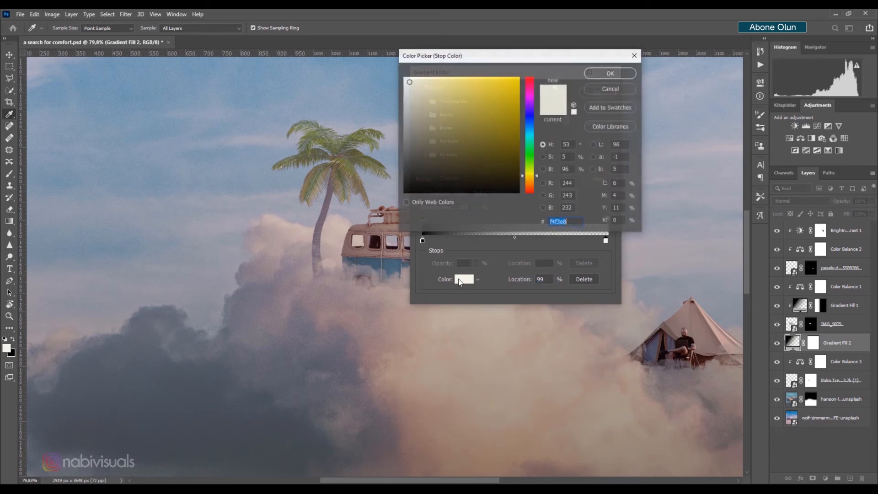
pyautogui.click(392, 204)
pyautogui.click(404, 192)
pyautogui.click(611, 73)
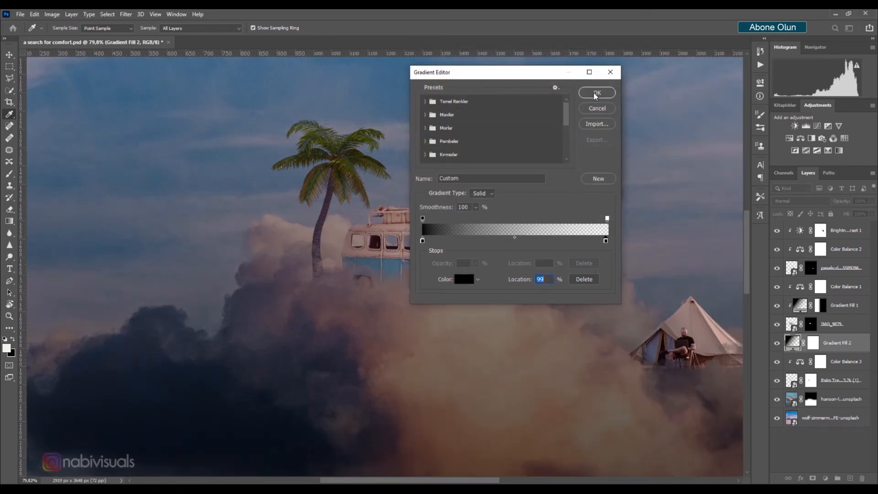
pyautogui.click(597, 92)
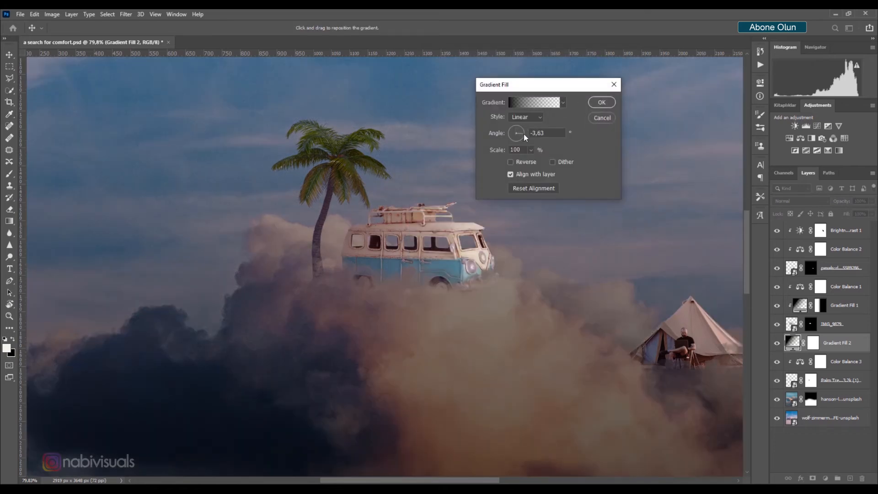
pyautogui.click(525, 134)
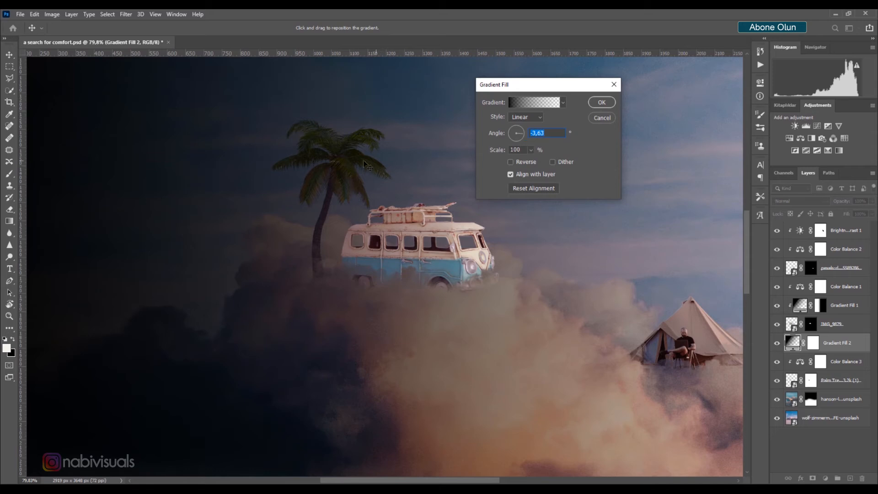
pyautogui.click(602, 103)
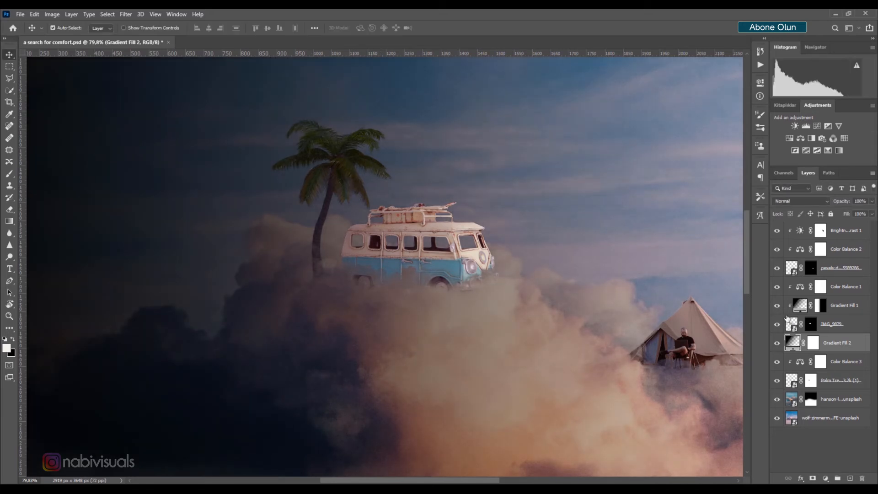
# Clip the Gradient Fill to the palm tree, fill its mask with black, and draw a diagonal gradient on the mask across the tree
pyautogui.keyDown('alt'); pyautogui.click(798, 351); pyautogui.keyUp('alt')
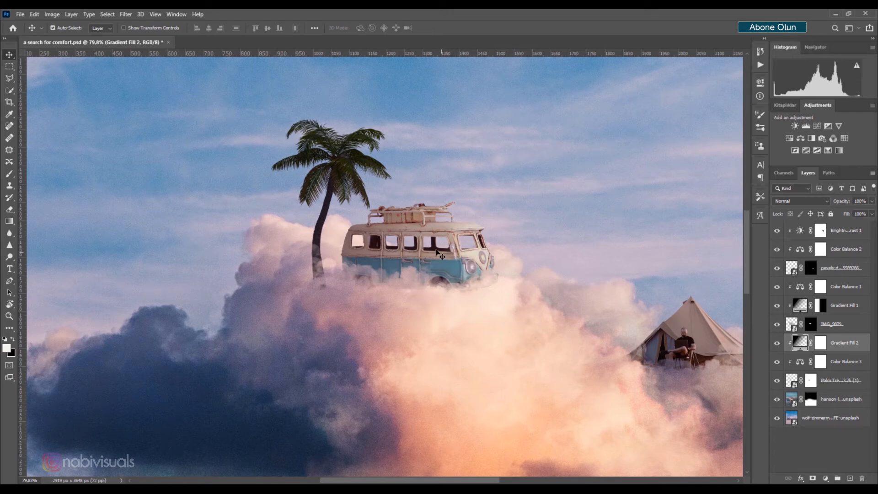
pyautogui.press('g')
pyautogui.click(821, 343)
pyautogui.press('x')
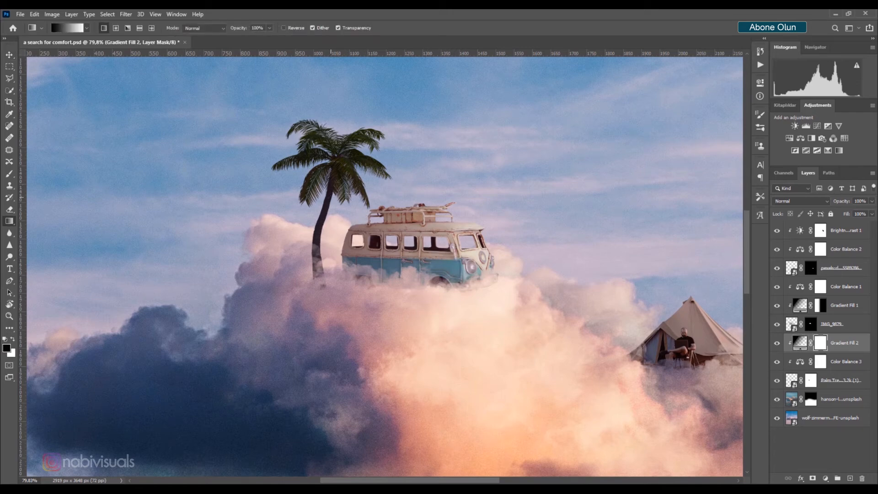
pyautogui.hotkey('alt', 'BackSpace')
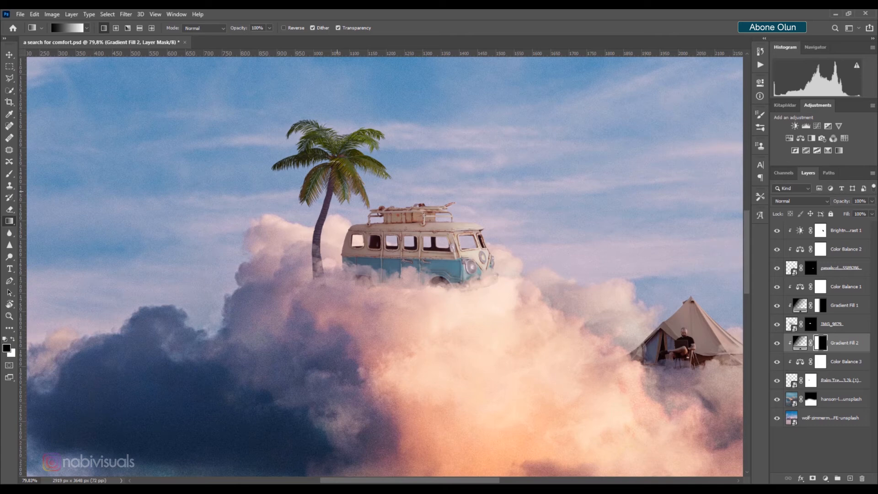
pyautogui.moveTo(845, 205); pyautogui.dragTo(837, 204)
pyautogui.moveTo(380, 249); pyautogui.dragTo(443, 292)
pyautogui.moveTo(444, 292); pyautogui.dragTo(441, 293)
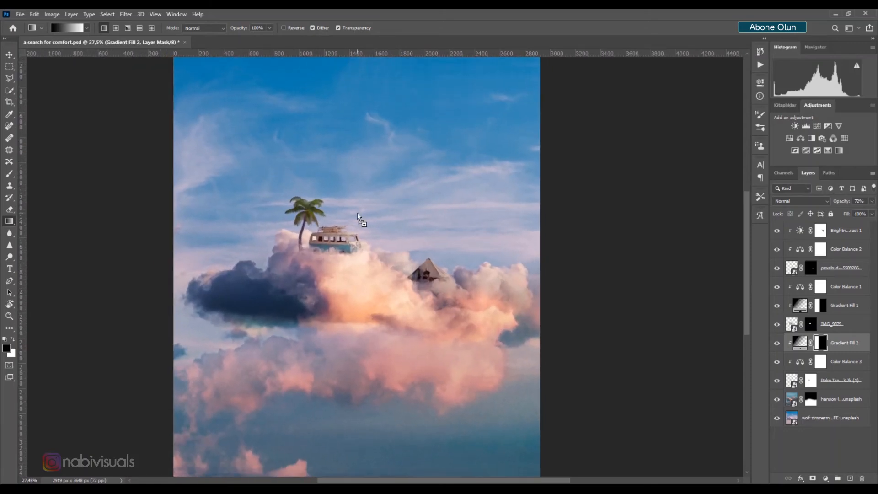
# Place a flock of birds image into the sky above the van and commit it
pyautogui.moveTo(358, 212); pyautogui.dragTo(357, 213)
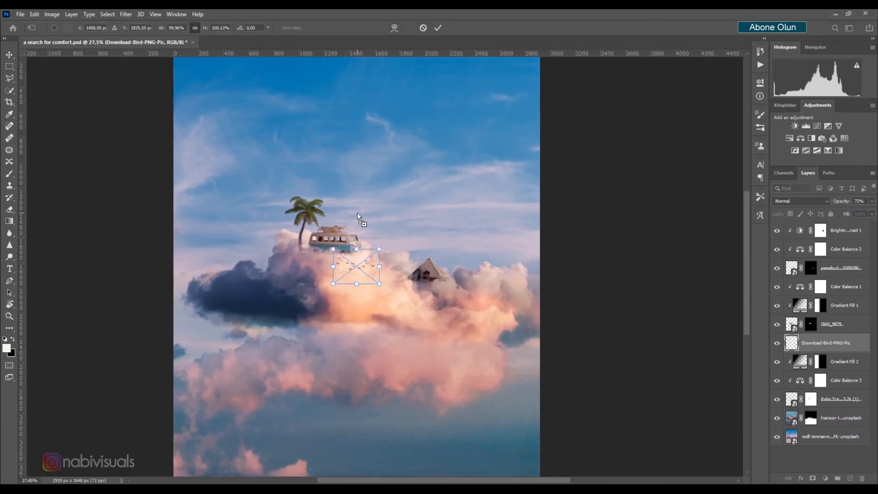
pyautogui.moveTo(371, 263); pyautogui.dragTo(370, 202)
pyautogui.press('Return')
# Reposition the flock of birds in the sky above and right of the palm tree
pyautogui.press('g')
pyautogui.scroll(5, 361, 215)
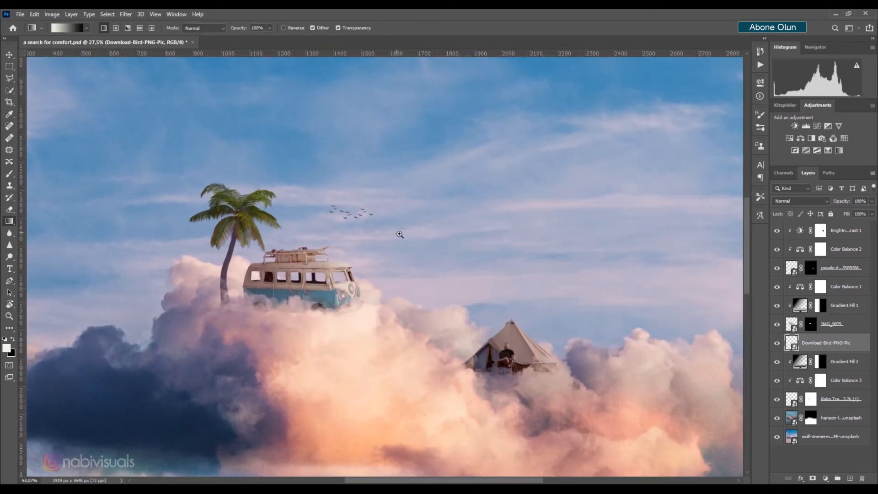
pyautogui.scroll(4, 363, 221)
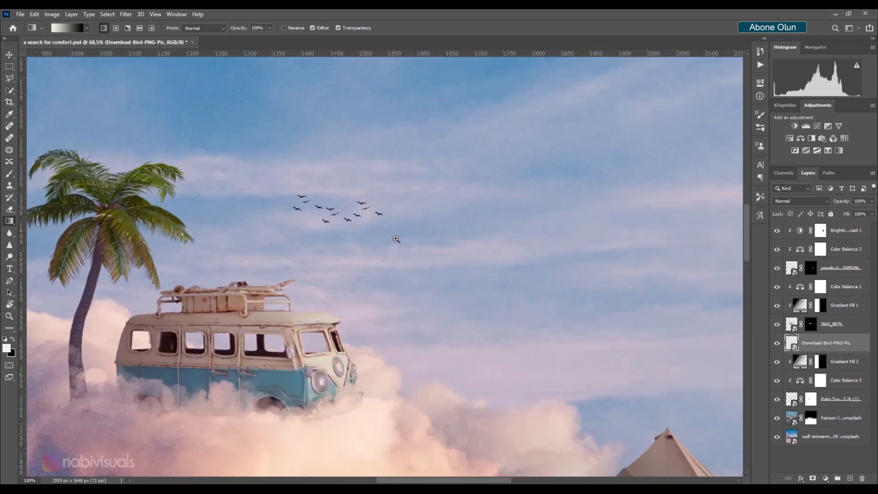
pyautogui.press('v')
pyautogui.moveTo(358, 217); pyautogui.dragTo(367, 184)
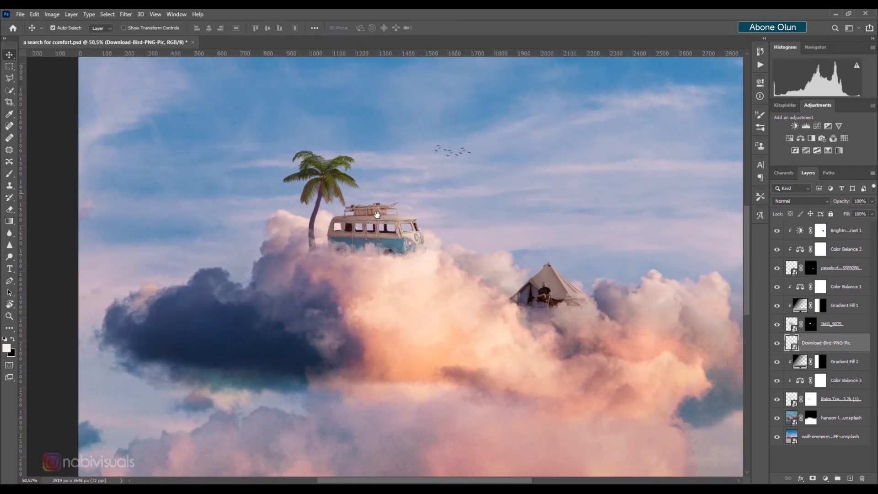
pyautogui.moveTo(447, 198); pyautogui.dragTo(349, 223)
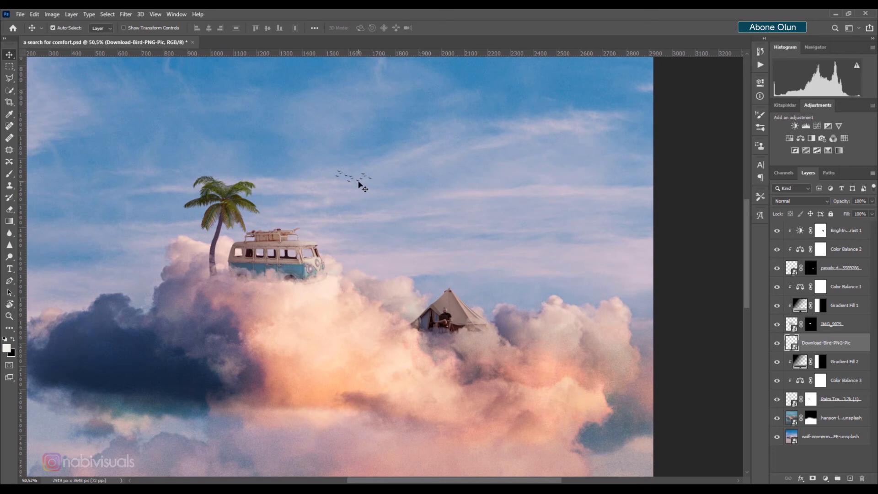
# Nudge the flock of birds slightly lower and to the left in the sky
pyautogui.moveTo(359, 183)
pyautogui.mouseDown()
pyautogui.moveTo(383, 197)
pyautogui.moveTo(351, 191)
pyautogui.mouseUp()
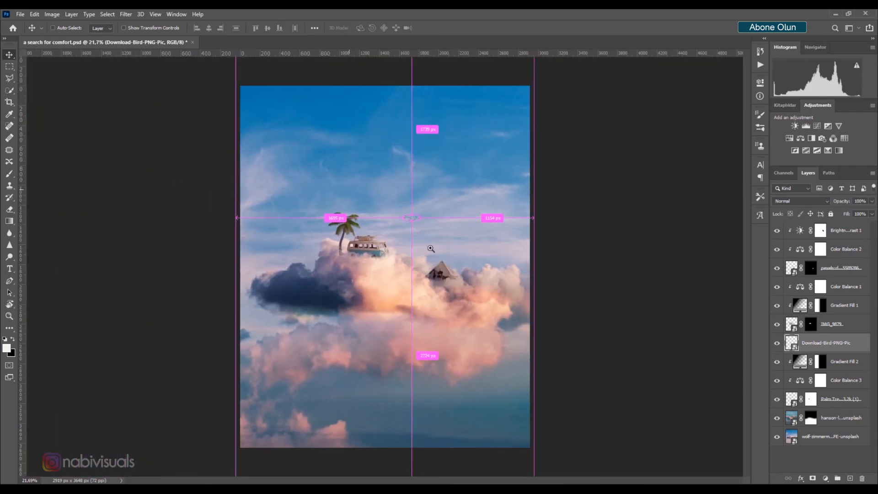
# Add a Hue/Saturation adjustment layer at the top of the layer stack and tweak its sliders
pyautogui.click(844, 231)
pyautogui.click(826, 478)
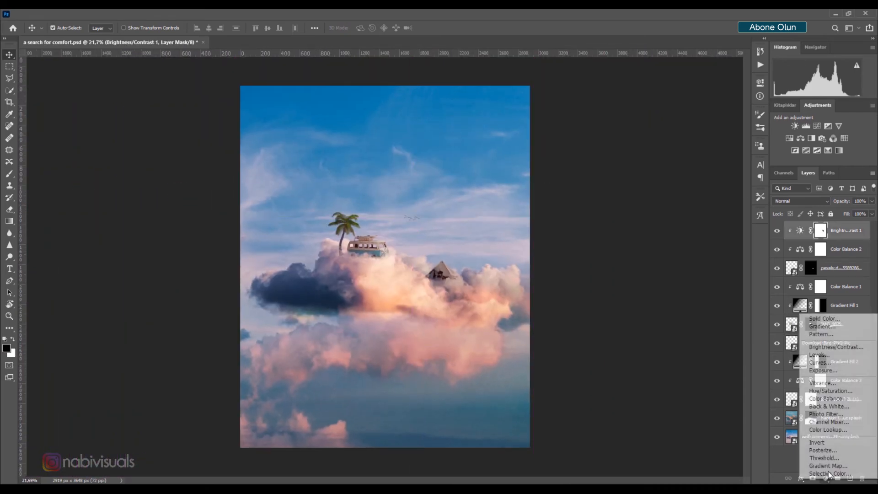
pyautogui.click(828, 392)
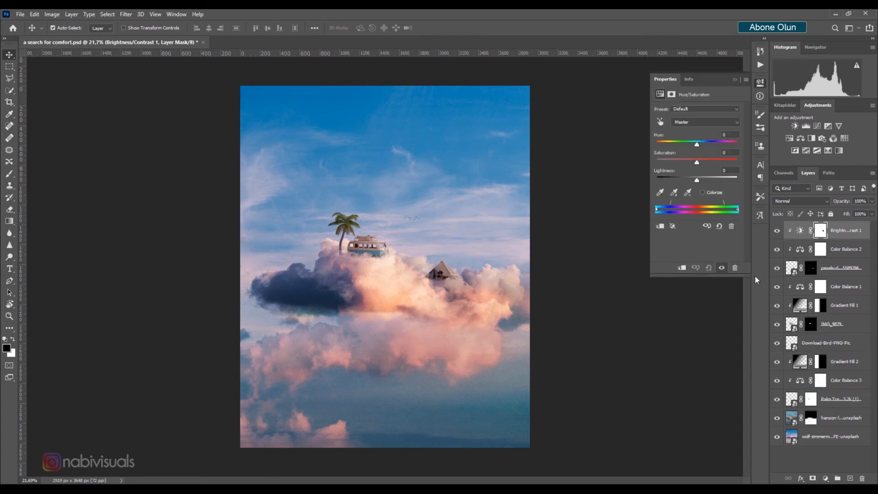
pyautogui.moveTo(697, 144); pyautogui.dragTo(701, 165)
pyautogui.click(741, 76)
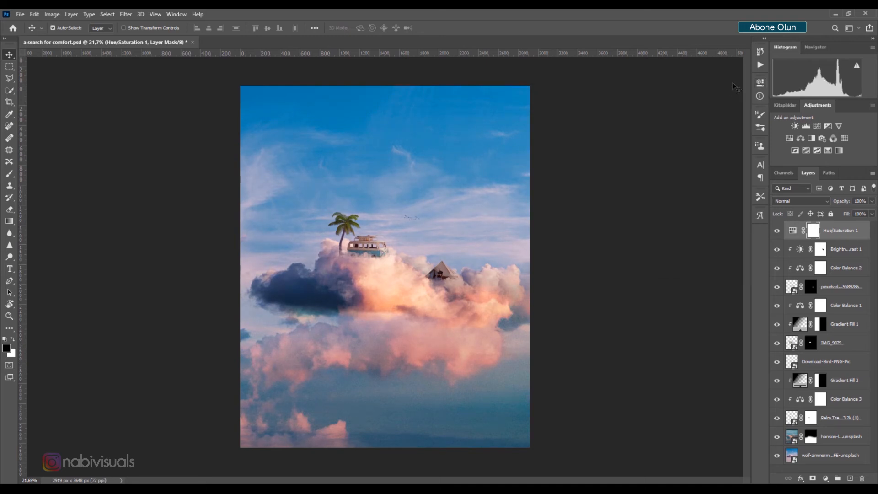
# Stamp all visible layers into a new merged layer at the top of the stack
pyautogui.click(848, 233)
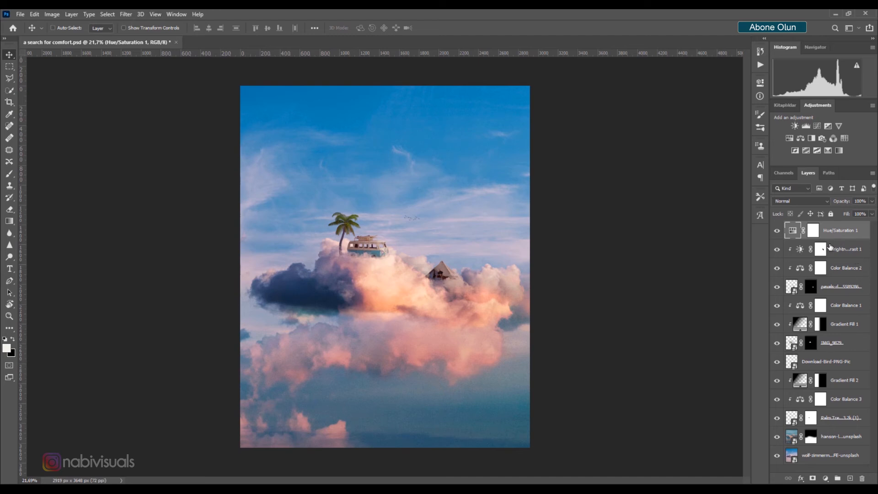
pyautogui.hotkey('ctrl', 'alt', 'shift', 'e')
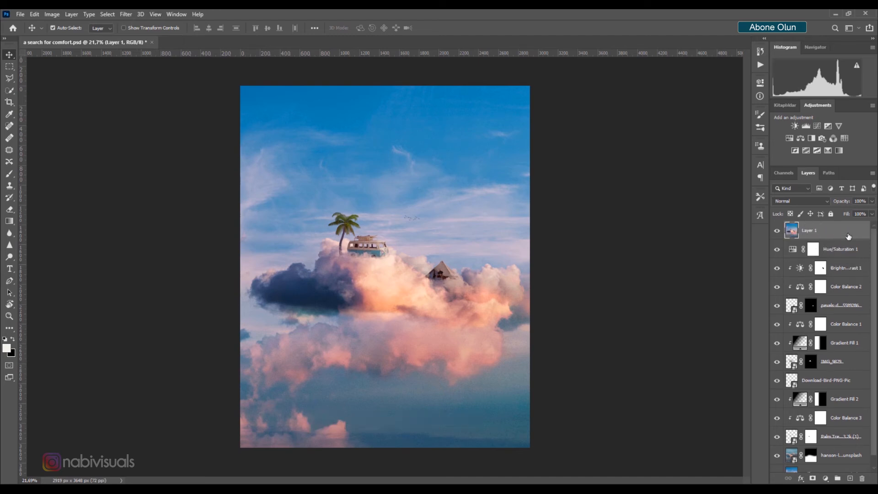
# Open the Camera Raw Filter on the merged layer and set Contrast +8, Highlights -22, Shadows +10, Texture +6, Clarity +9
pyautogui.click(126, 14)
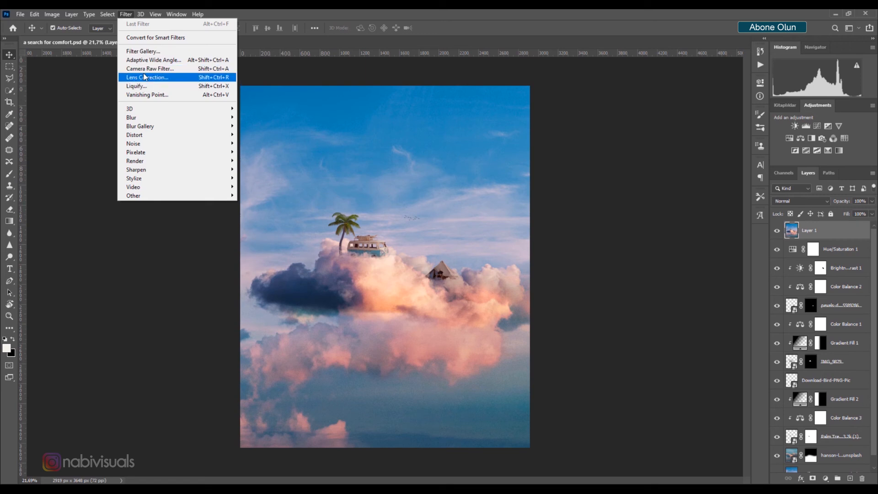
pyautogui.click(144, 69)
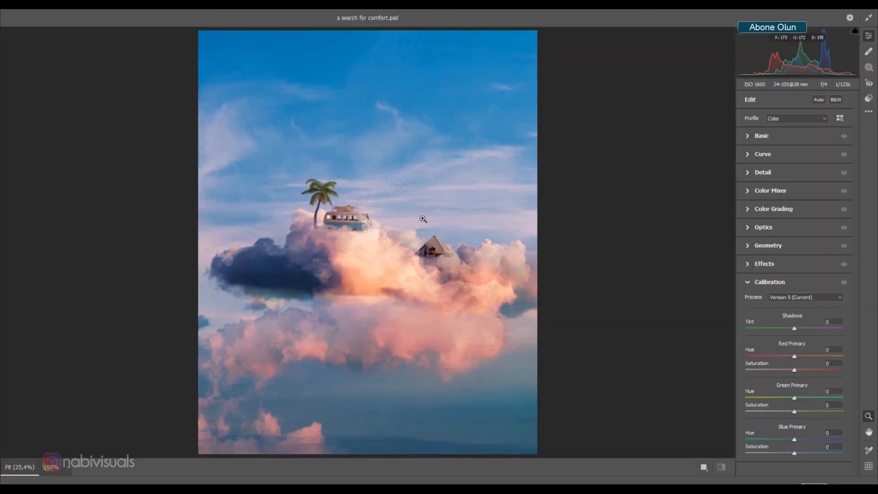
pyautogui.click(776, 138)
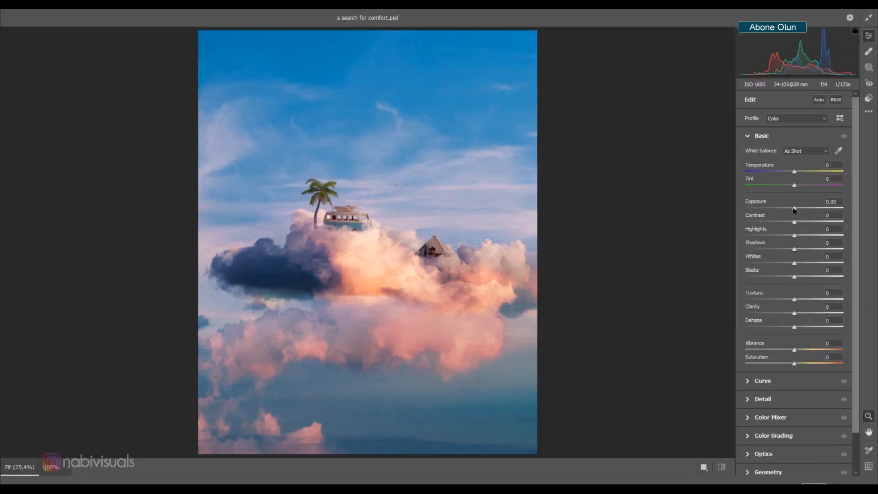
pyautogui.moveTo(795, 222); pyautogui.dragTo(800, 249)
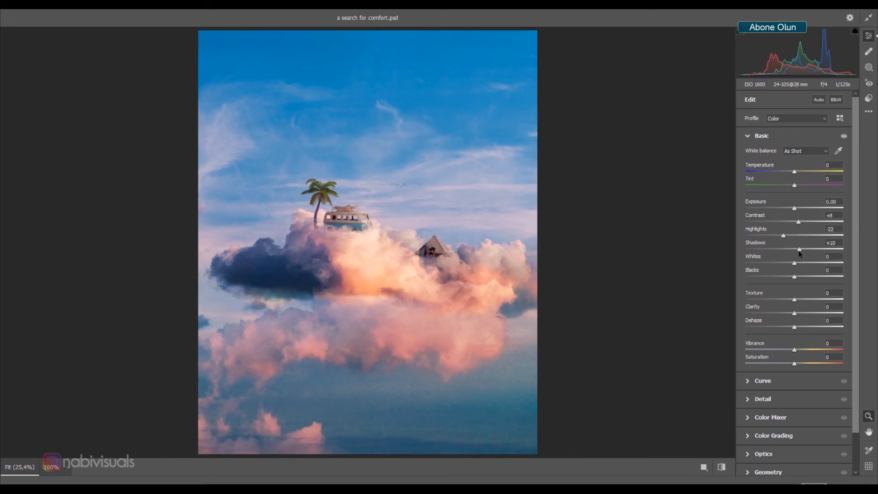
pyautogui.moveTo(795, 313); pyautogui.dragTo(804, 300)
pyautogui.scroll(-2, 789, 338)
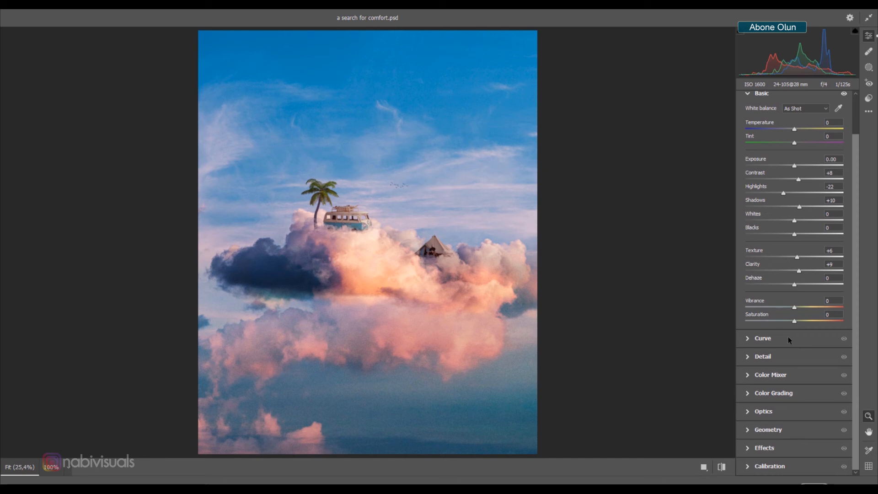
# In Color Mixer set hue Aquas -17, Blues +3, and saturation Reds +14, Oranges +20, Yellows +19, Blues +12, Purples +15
pyautogui.click(776, 376)
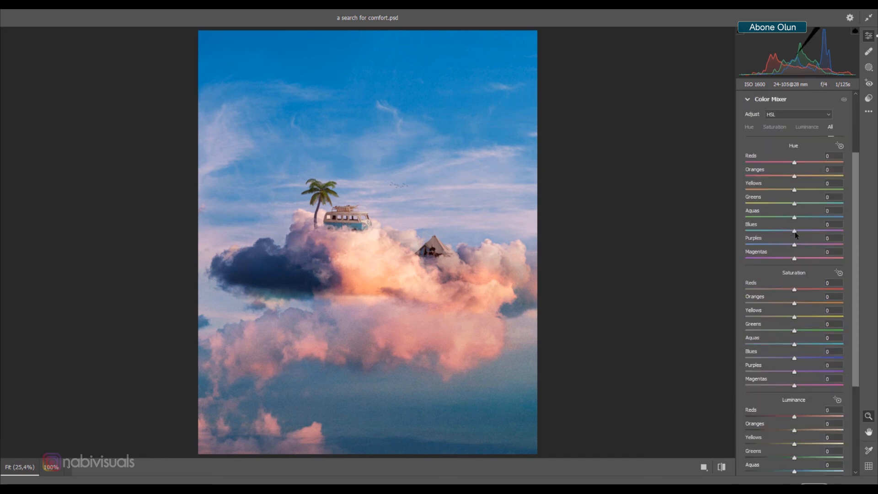
pyautogui.moveTo(794, 231)
pyautogui.mouseDown()
pyautogui.moveTo(783, 233)
pyautogui.moveTo(797, 233)
pyautogui.moveTo(808, 218)
pyautogui.moveTo(791, 216)
pyautogui.mouseUp()
pyautogui.moveTo(796, 358); pyautogui.dragTo(807, 370)
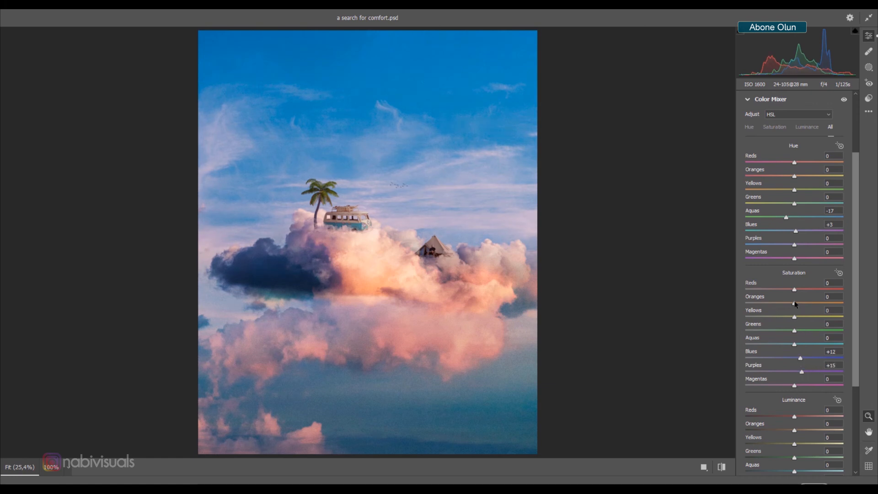
pyautogui.moveTo(794, 304)
pyautogui.mouseDown()
pyautogui.moveTo(813, 304)
pyautogui.moveTo(805, 306)
pyautogui.mouseUp()
pyautogui.click(802, 291)
pyautogui.moveTo(795, 319); pyautogui.dragTo(803, 320)
pyautogui.scroll(-3, 801, 411)
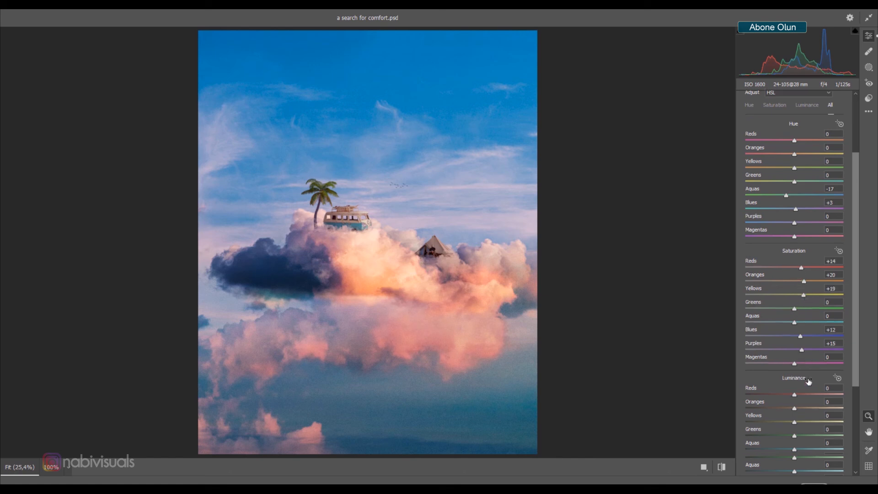
# Set the Color Mixer luminance of Aquas to +28 and Blues to -10
pyautogui.moveTo(795, 420)
pyautogui.mouseDown()
pyautogui.moveTo(787, 419)
pyautogui.moveTo(796, 423)
pyautogui.moveTo(807, 402)
pyautogui.moveTo(800, 404)
pyautogui.mouseUp()
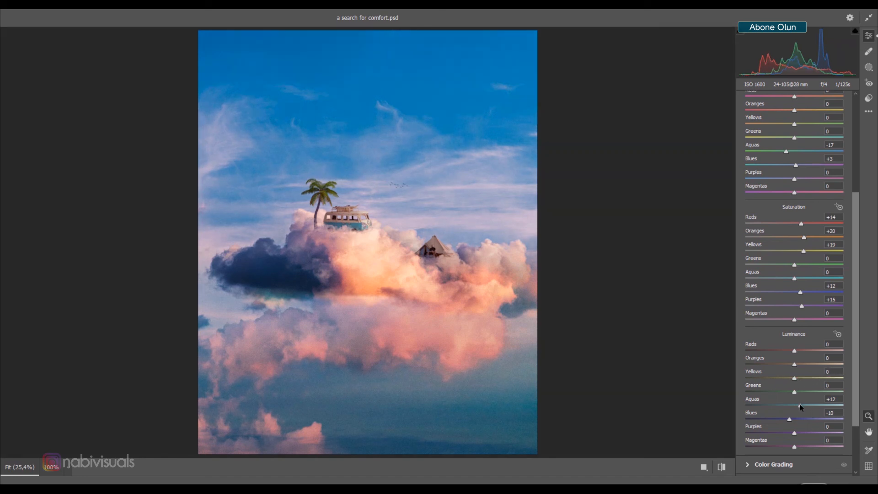
pyautogui.moveTo(800, 406); pyautogui.dragTo(809, 407)
pyautogui.scroll(-3, 808, 400)
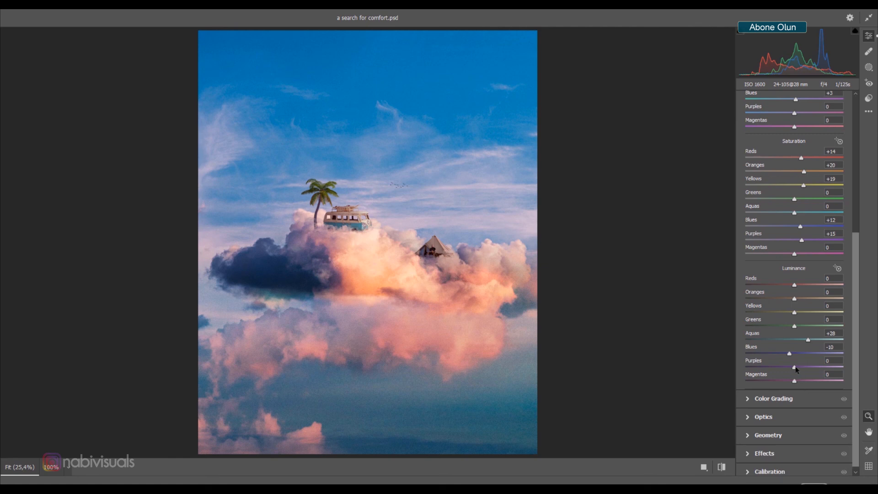
pyautogui.moveTo(798, 366); pyautogui.dragTo(797, 367)
pyautogui.scroll(-1, 797, 367)
# In Calibration set the Blue Primary hue to -15, adjust the Green Primary sliders, and apply the Camera Raw Filter
pyautogui.click(764, 467)
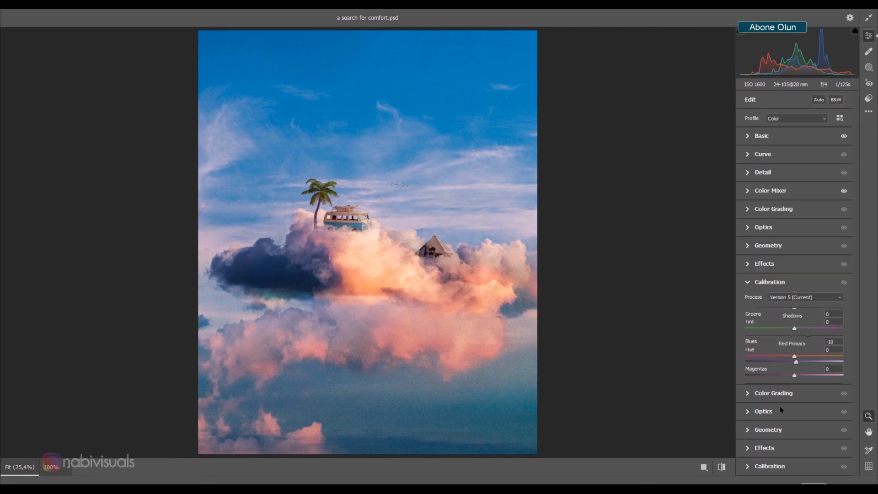
pyautogui.moveTo(795, 440)
pyautogui.mouseDown()
pyautogui.moveTo(783, 440)
pyautogui.moveTo(802, 451)
pyautogui.moveTo(794, 452)
pyautogui.mouseUp()
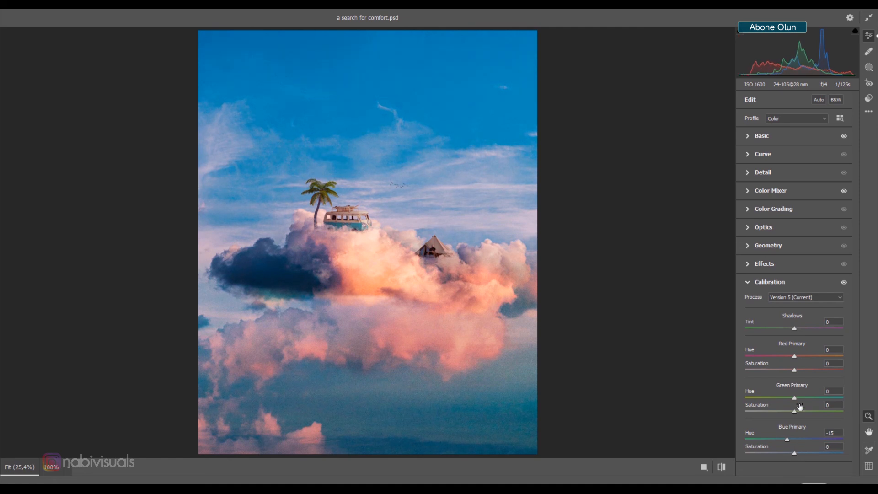
pyautogui.moveTo(801, 400)
pyautogui.mouseDown()
pyautogui.moveTo(811, 400)
pyautogui.moveTo(801, 400)
pyautogui.moveTo(801, 412)
pyautogui.mouseUp()
pyautogui.moveTo(776, 398); pyautogui.dragTo(801, 400)
pyautogui.click(817, 481)
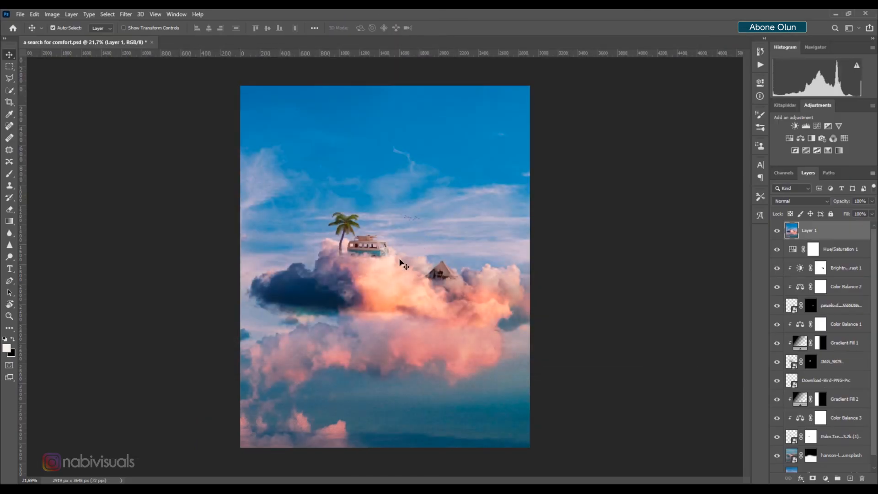
pyautogui.scroll(1, 403, 264)
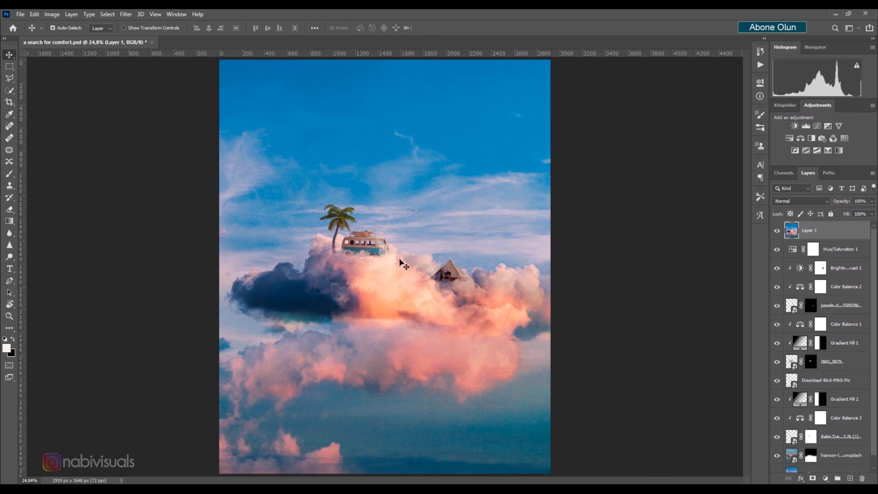